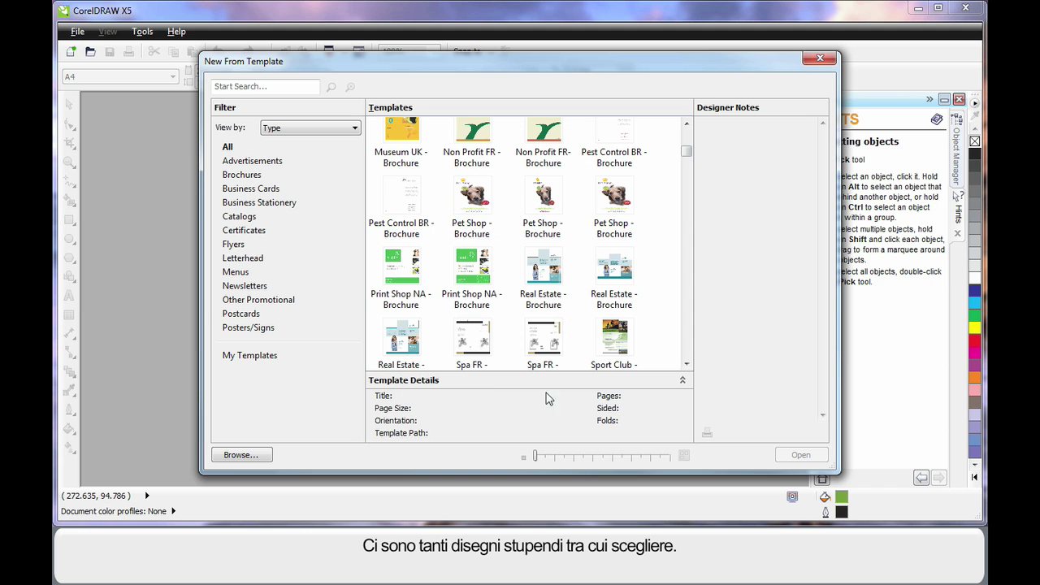
- Adjust the size of the template thumbnails and show only the Brochures category
{"action": "left_click", "coordinate": [550, 459]}
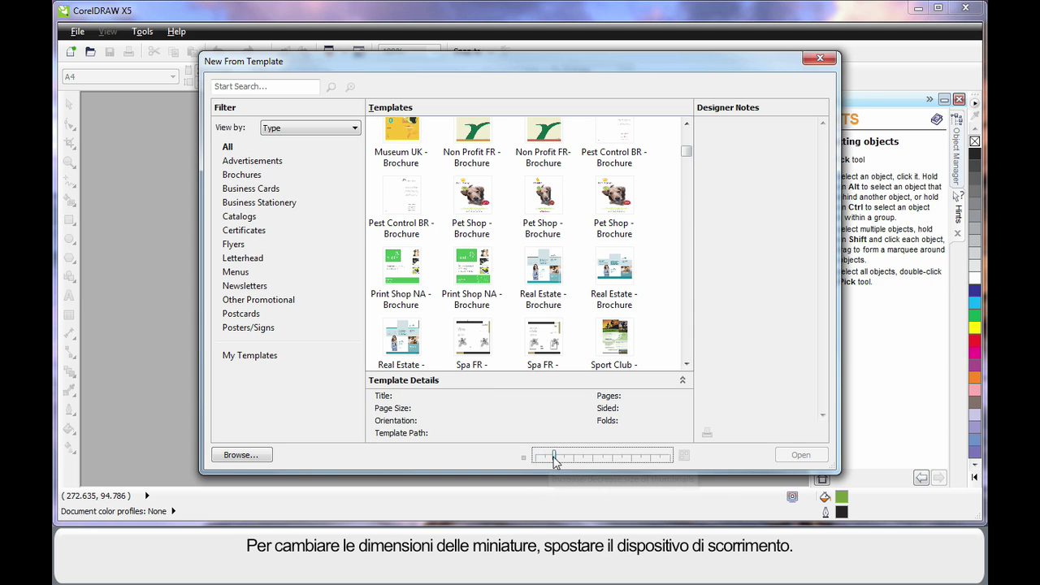
{"action": "left_click_drag", "start_coordinate": [578, 460], "coordinate": [545, 460]}
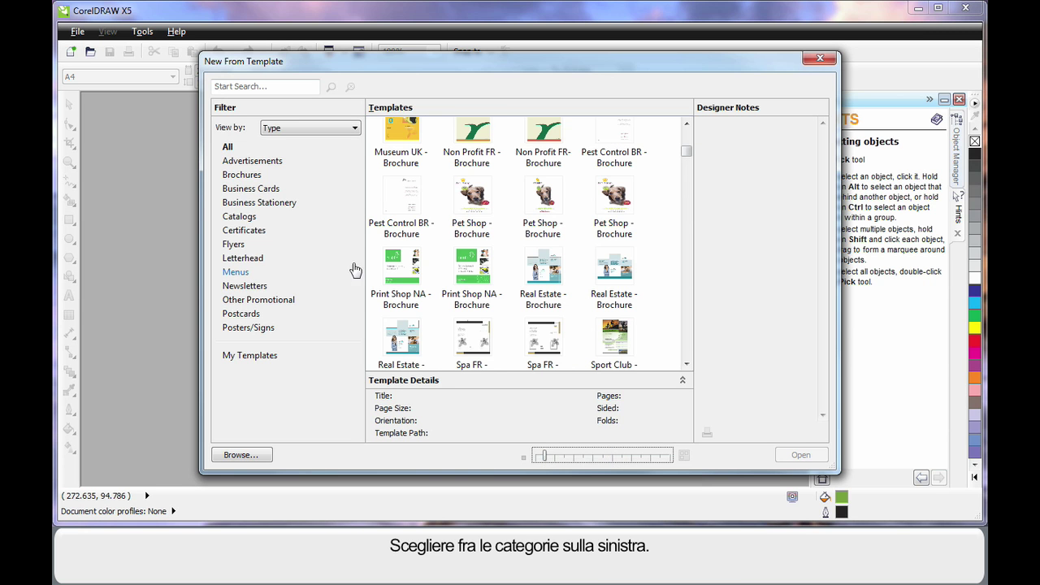
{"action": "left_click", "coordinate": [241, 178]}
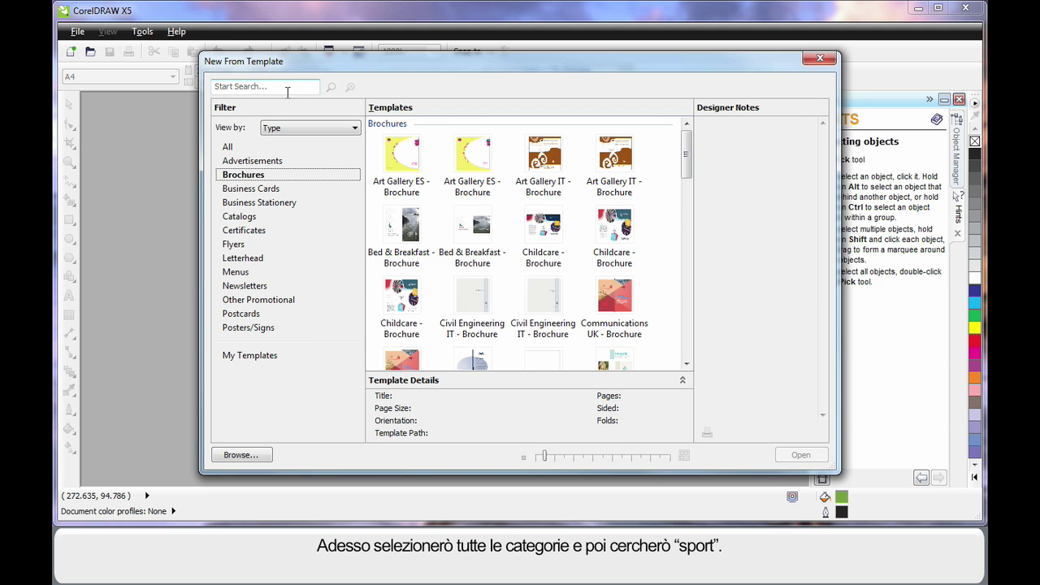
- Search all template categories for "sport" and open the second Sports Club UK (A5) advertisement template
{"action": "left_click", "coordinate": [227, 146]}
{"action": "left_click", "coordinate": [214, 87]}
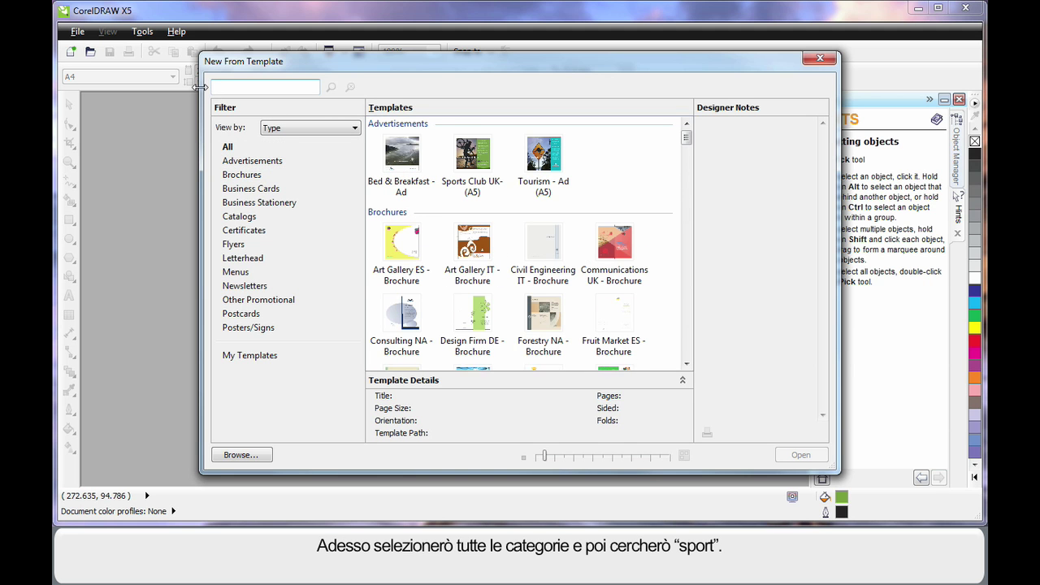
{"action": "type", "text": "sport"}
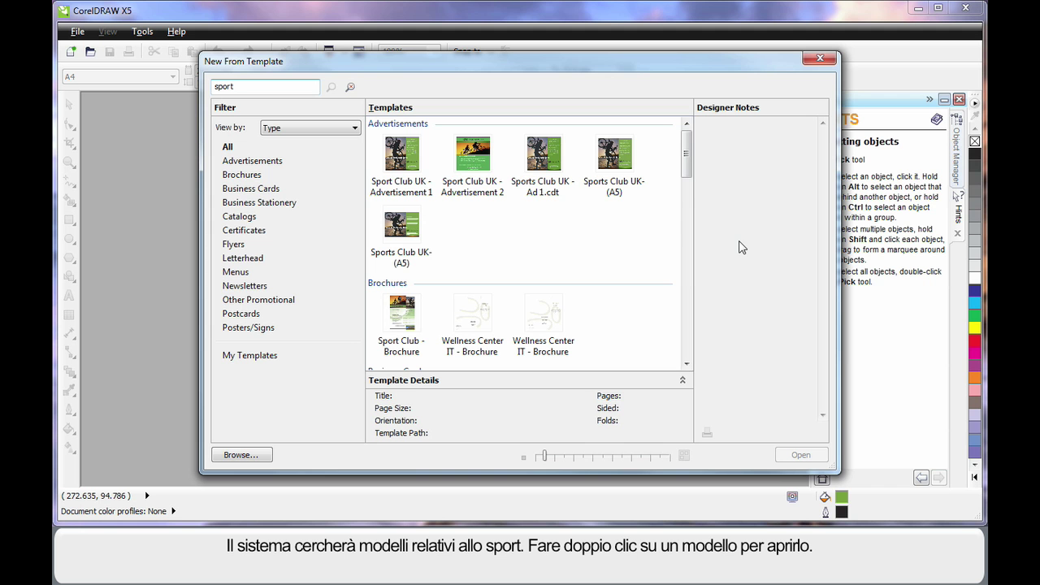
{"action": "double_click", "coordinate": [402, 228]}
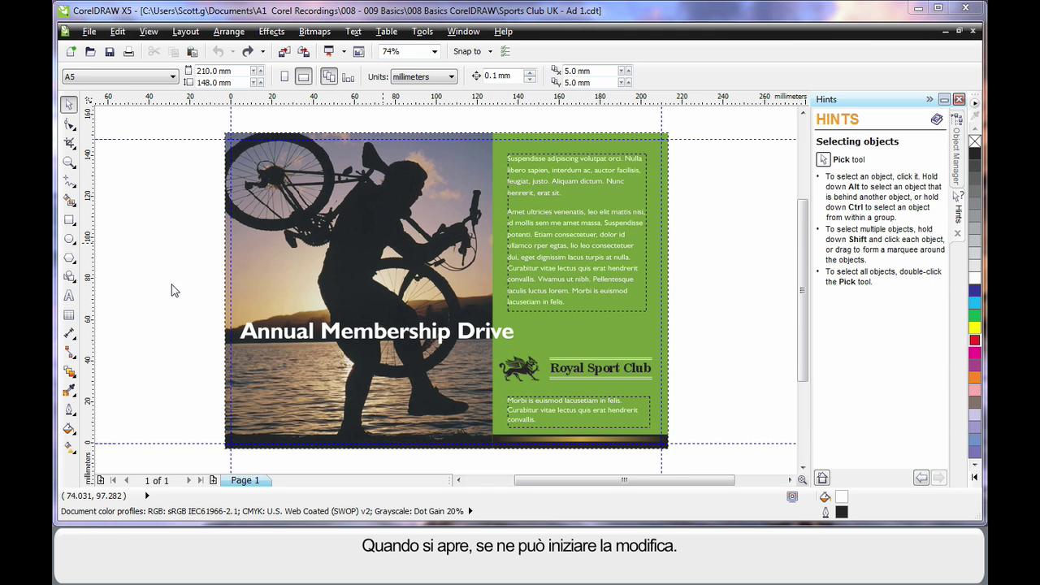
- Fill the "Royal Sport Club" text on the green panel with red (C:0 M:100 Y:100 K:0)
{"action": "left_click", "coordinate": [404, 333]}
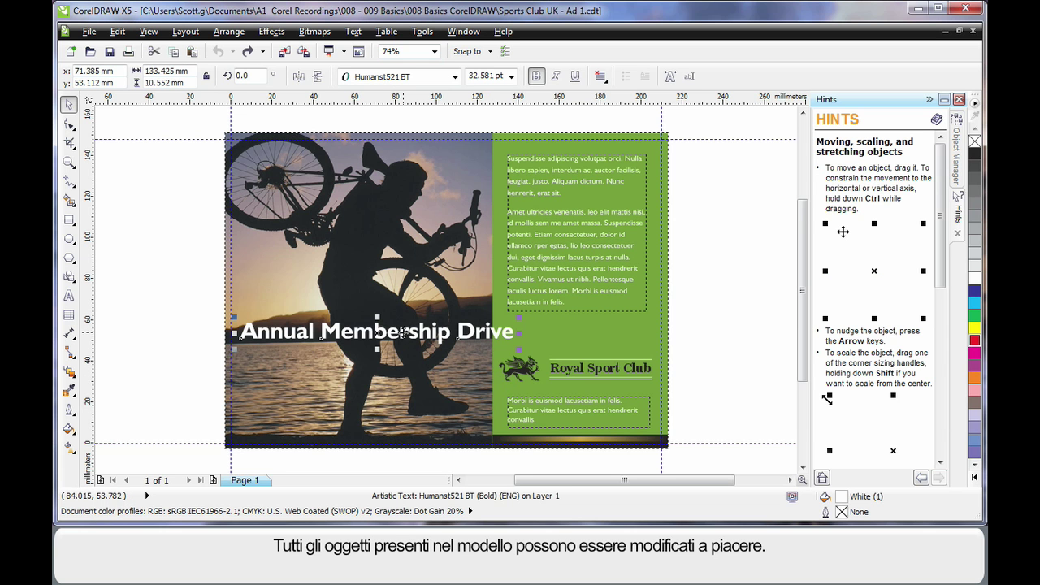
{"action": "left_click", "coordinate": [560, 234]}
{"action": "left_click", "coordinate": [582, 371]}
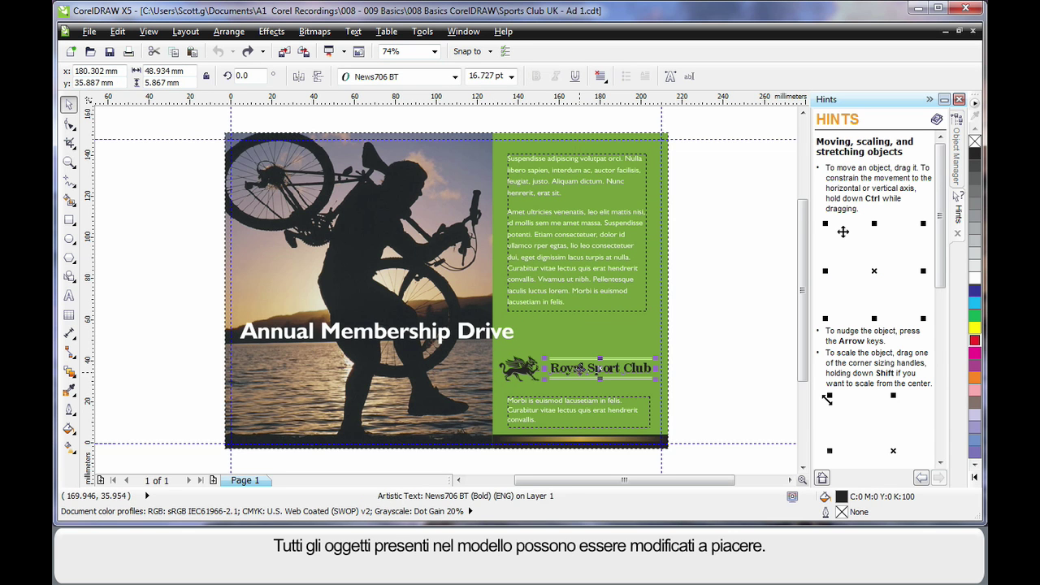
{"action": "left_click", "coordinate": [976, 342]}
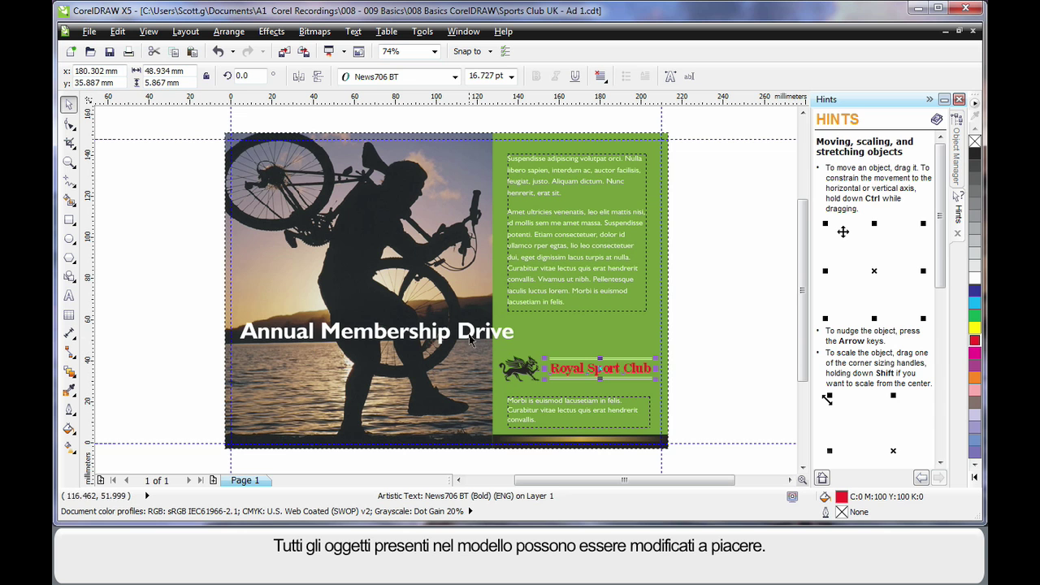
- Rotate the "Annual Membership Drive" heading 17.3 degrees counterclockwise
{"action": "left_click", "coordinate": [505, 335]}
{"action": "left_click", "coordinate": [505, 336]}
{"action": "left_click_drag", "start_coordinate": [515, 350], "coordinate": [528, 305]}
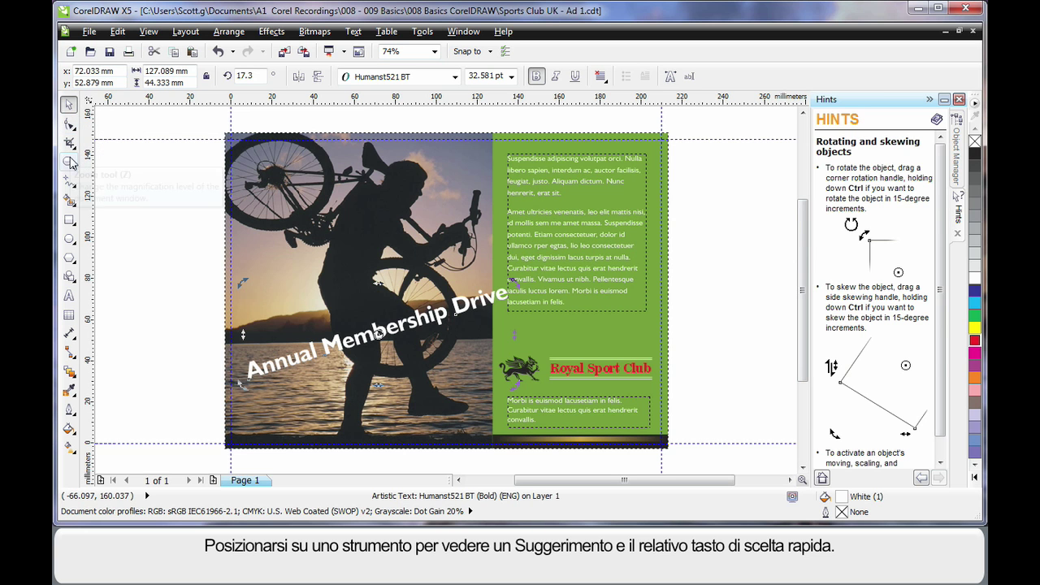
- Undo the heading's rotation and the red fill of the "Royal Sport Club" text, leaving nothing selected
{"action": "left_click", "coordinate": [69, 220]}
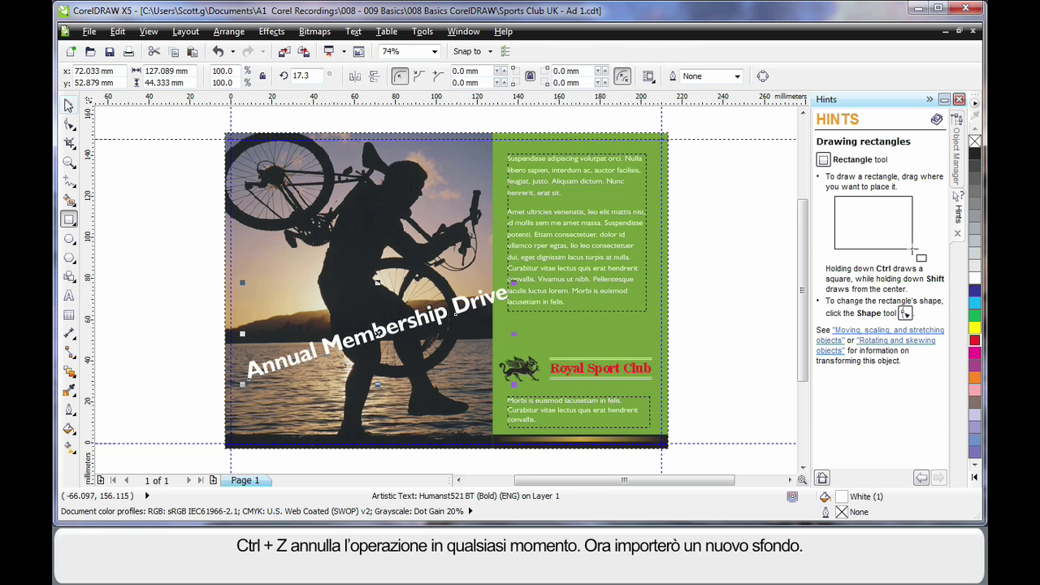
{"action": "key", "text": "space"}
{"action": "key", "text": "ctrl+z"}
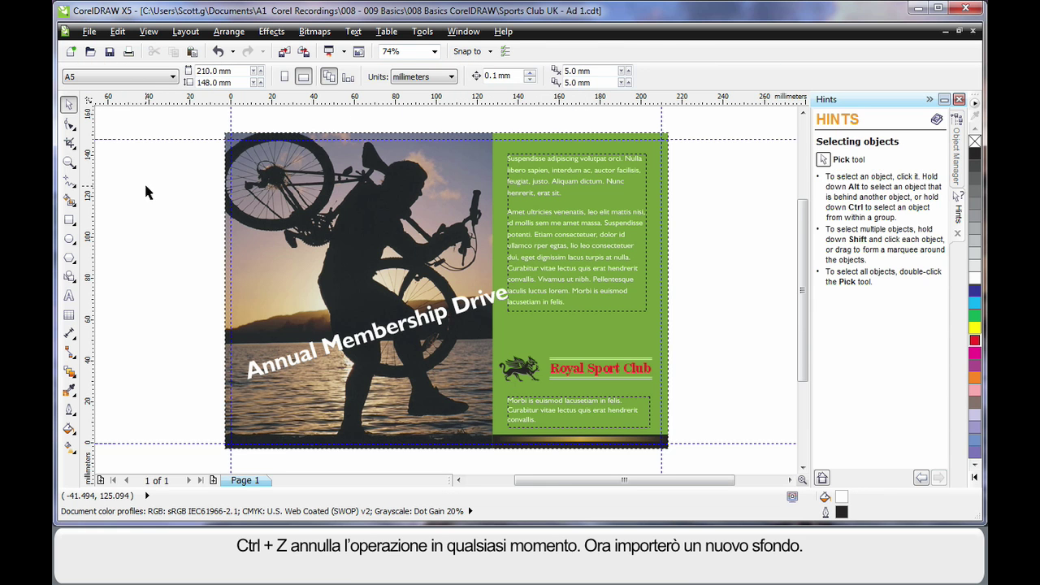
{"action": "key", "text": "ctrl+z"}
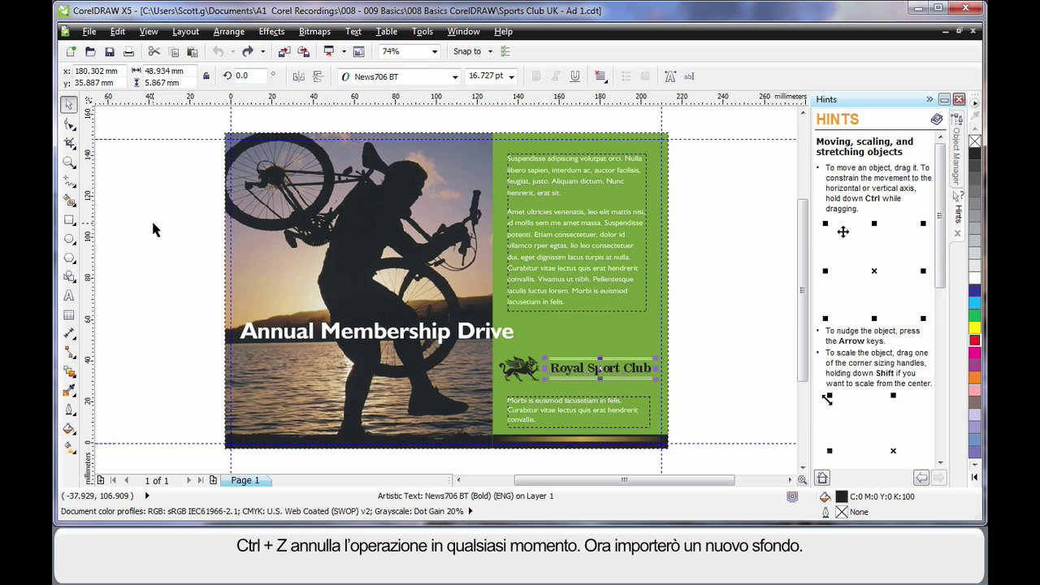
{"action": "left_click", "coordinate": [152, 225]}
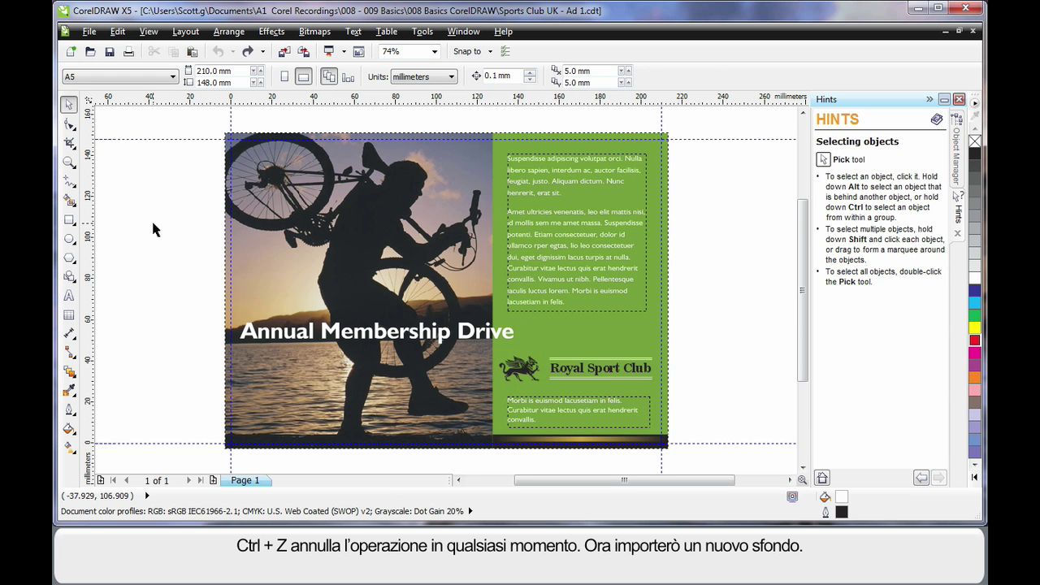
- Import PH00896.jpg from the Undersea photos folder on the DVD and place it on the page at its default size
{"action": "left_click", "coordinate": [285, 54]}
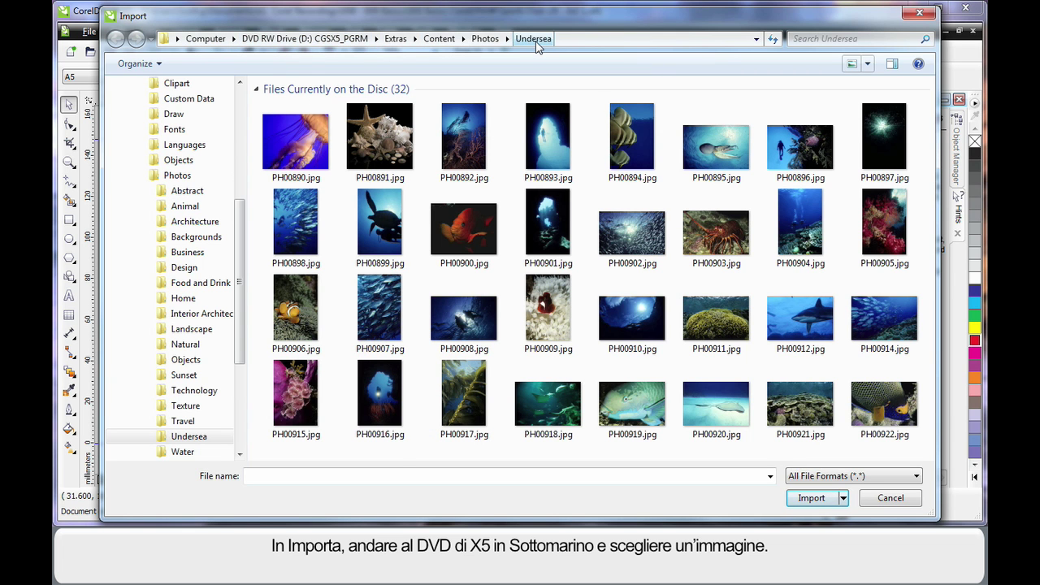
{"action": "left_click", "coordinate": [801, 160]}
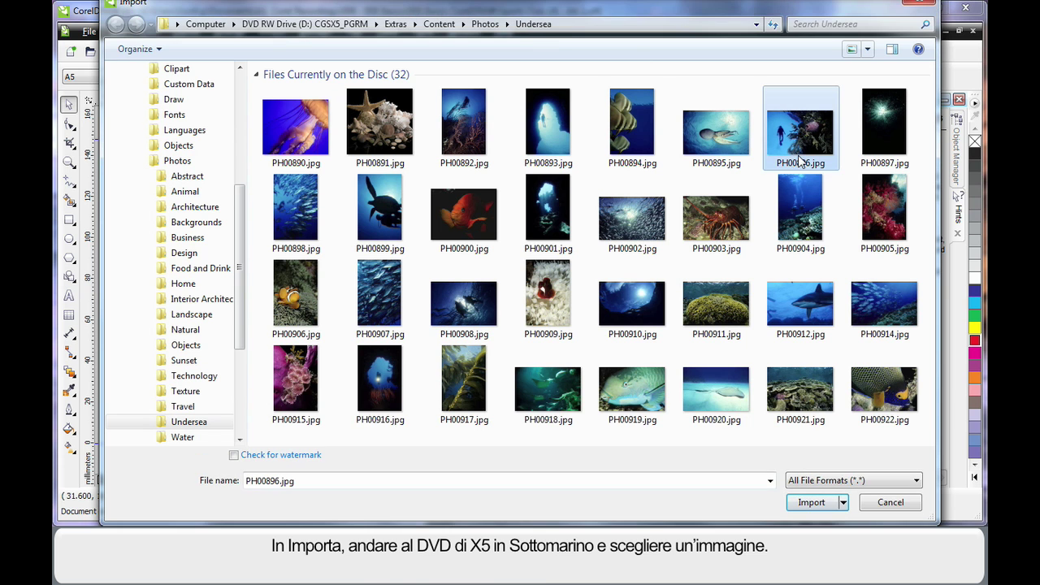
{"action": "double_click", "coordinate": [800, 136]}
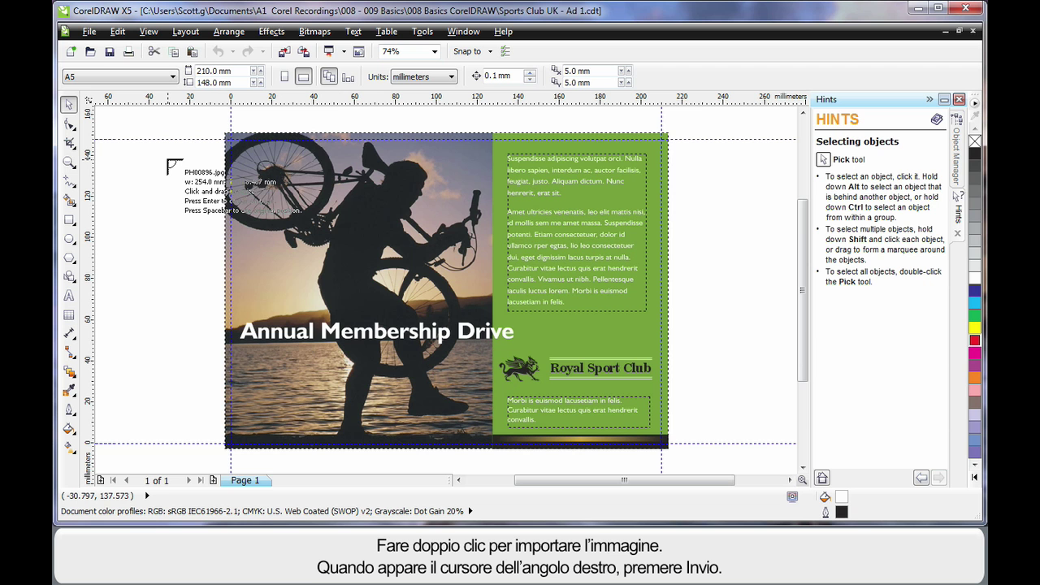
{"action": "key", "text": "Return"}
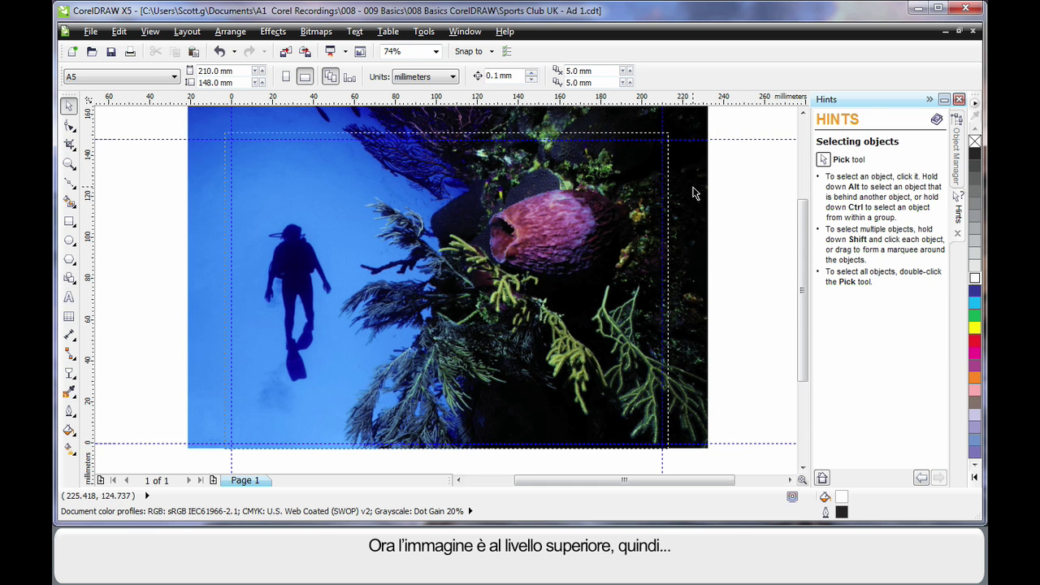
- Move PH00896.jpg to the bottom of Layer 1's stacking order and delete the cyclist photo
{"action": "left_click", "coordinate": [956, 150]}
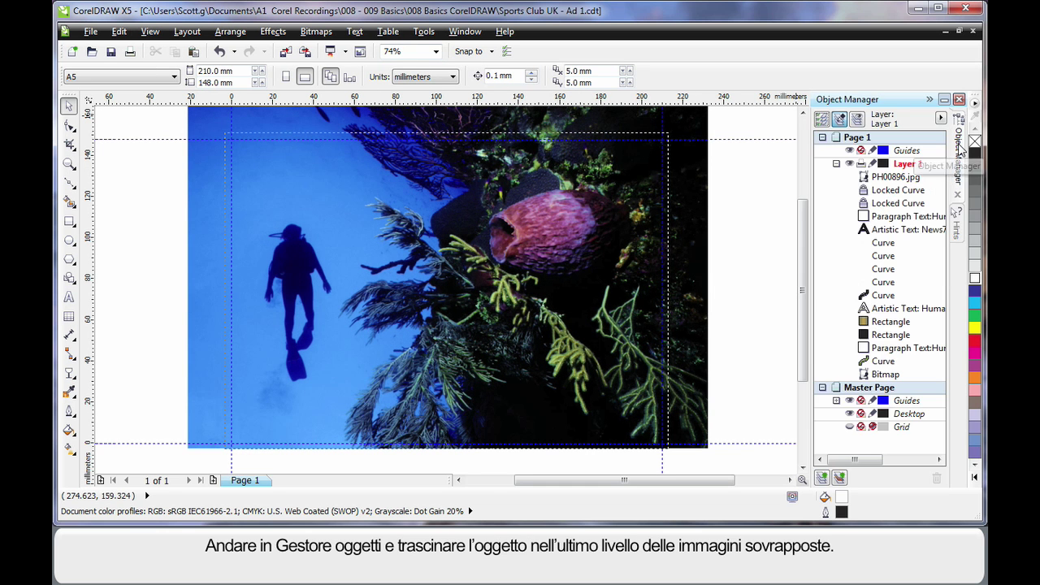
{"action": "left_click", "coordinate": [687, 182]}
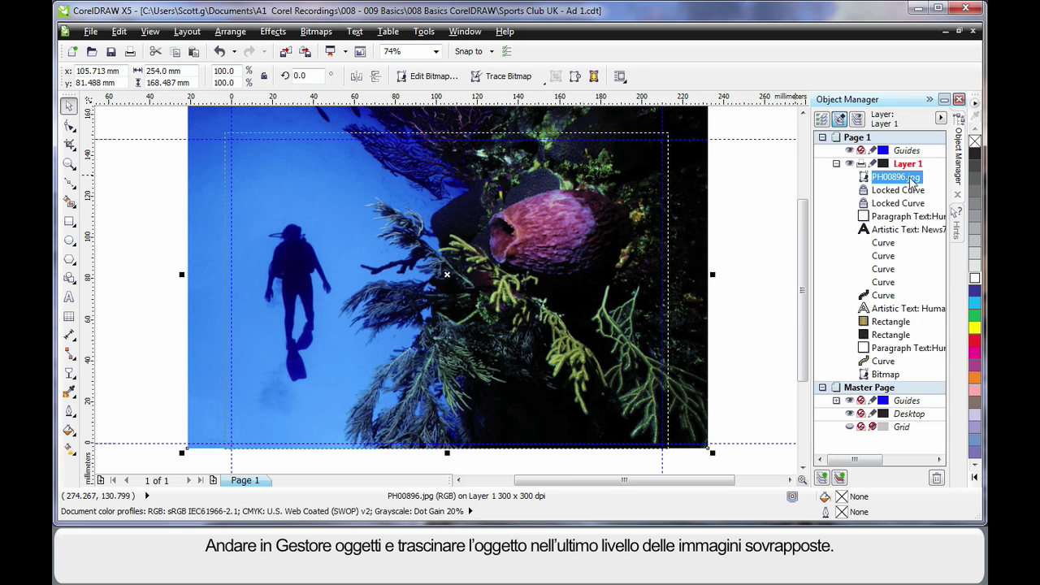
{"action": "left_click_drag", "start_coordinate": [894, 181], "coordinate": [902, 382]}
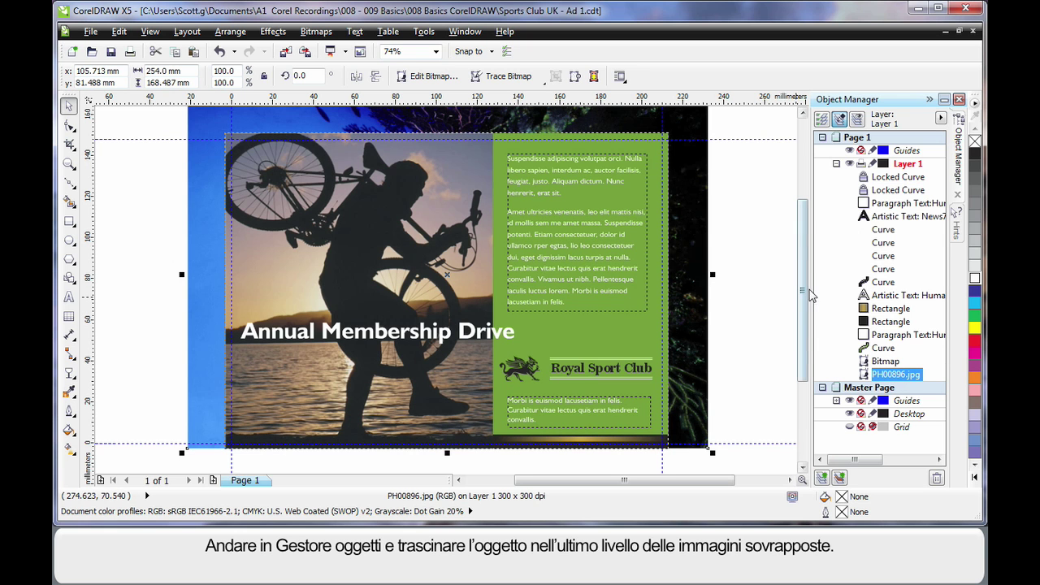
{"action": "left_click", "coordinate": [748, 283]}
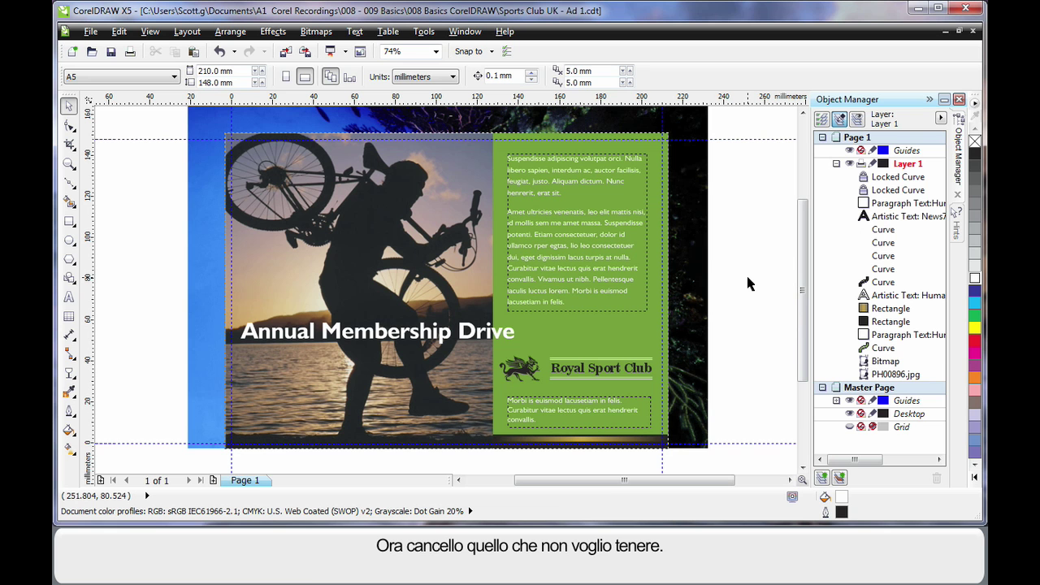
{"action": "left_click", "coordinate": [435, 233]}
{"action": "key", "text": "Delete"}
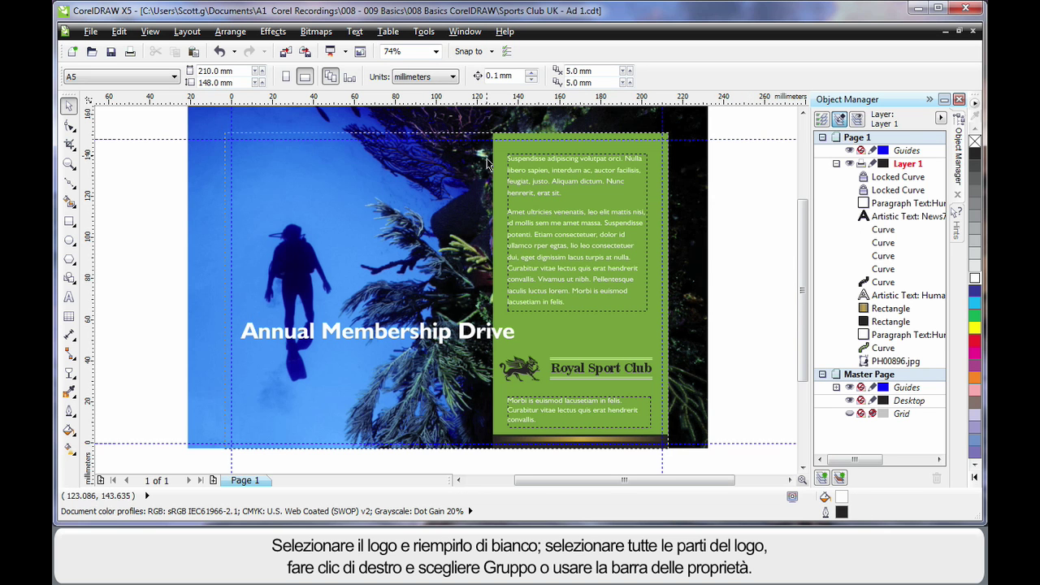
- Fill the "Royal Sport Club" text and the winged lion emblem with white
{"action": "left_click", "coordinate": [635, 374]}
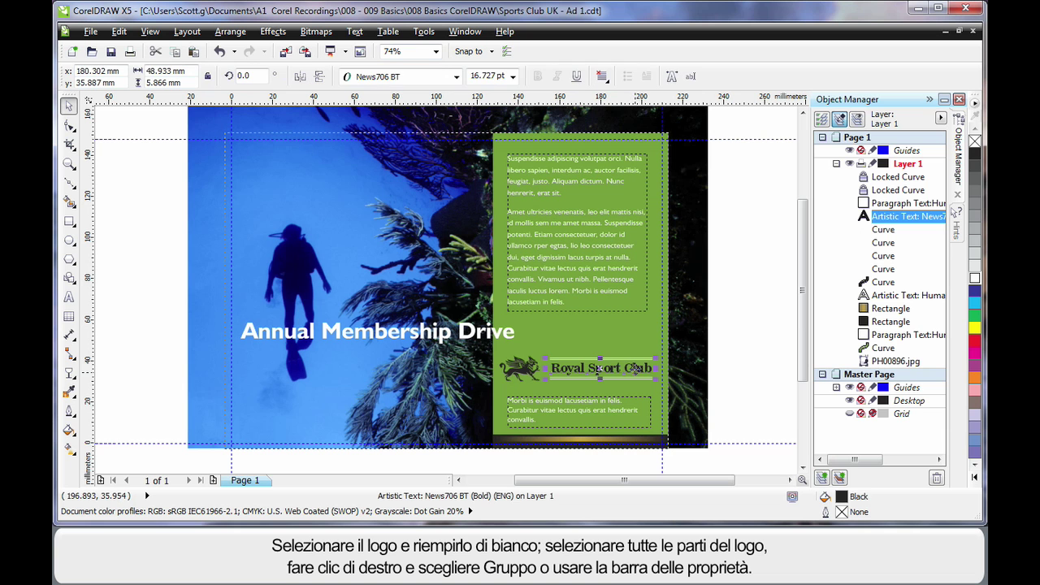
{"action": "left_click", "coordinate": [975, 281]}
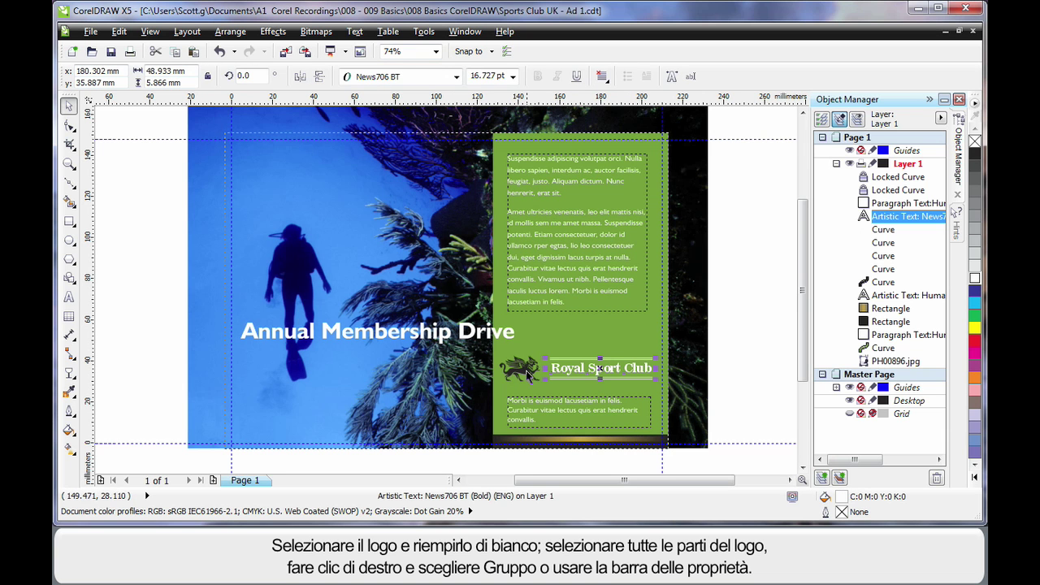
{"action": "left_click", "coordinate": [527, 372]}
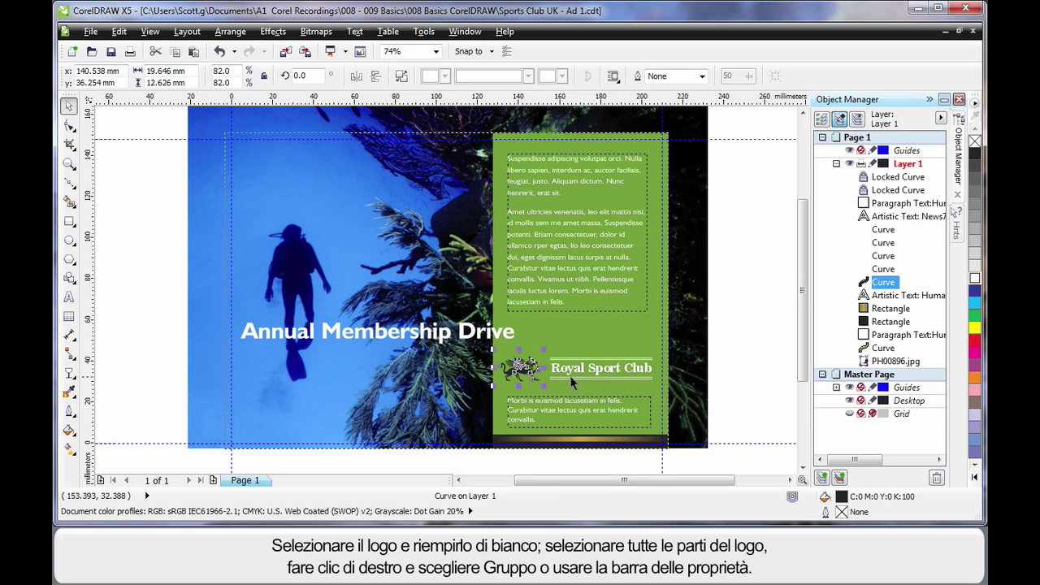
{"action": "left_click", "coordinate": [975, 278]}
- Group the logo's text, lines and winged lion emblem into one object
{"action": "left_click_drag", "start_coordinate": [742, 340], "coordinate": [488, 390]}
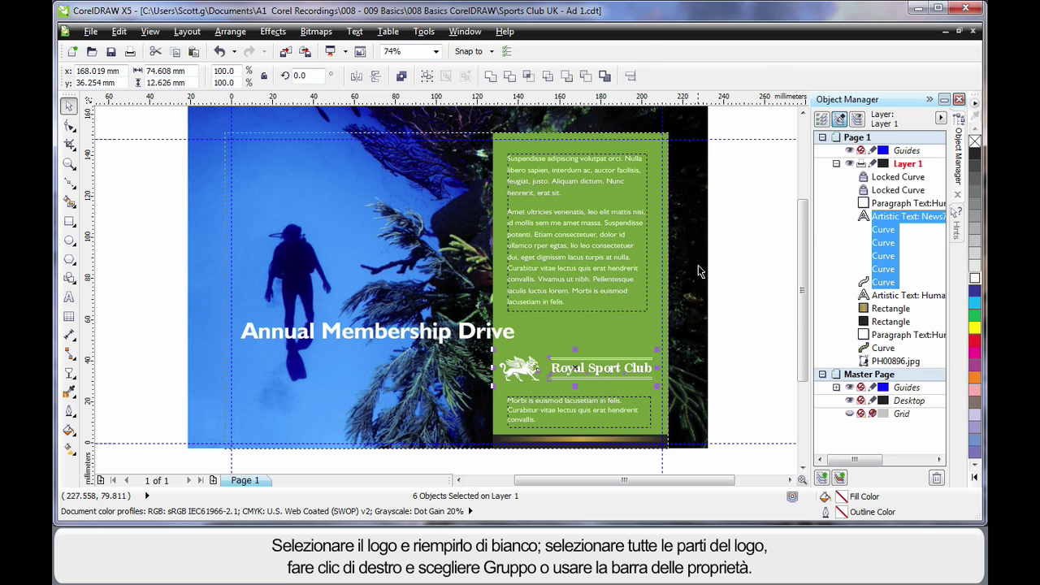
{"action": "right_click", "coordinate": [886, 246]}
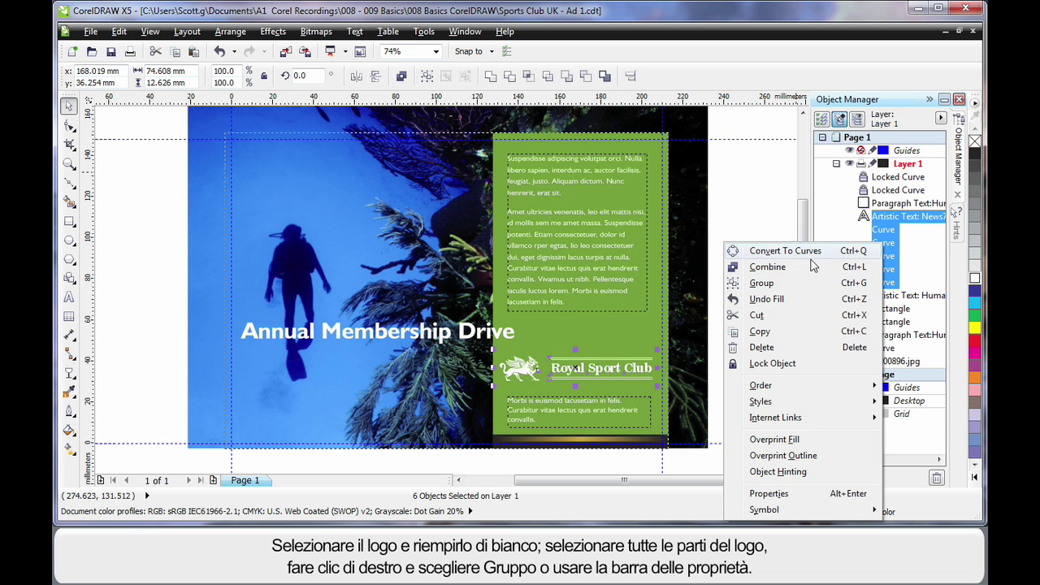
{"action": "left_click", "coordinate": [428, 77]}
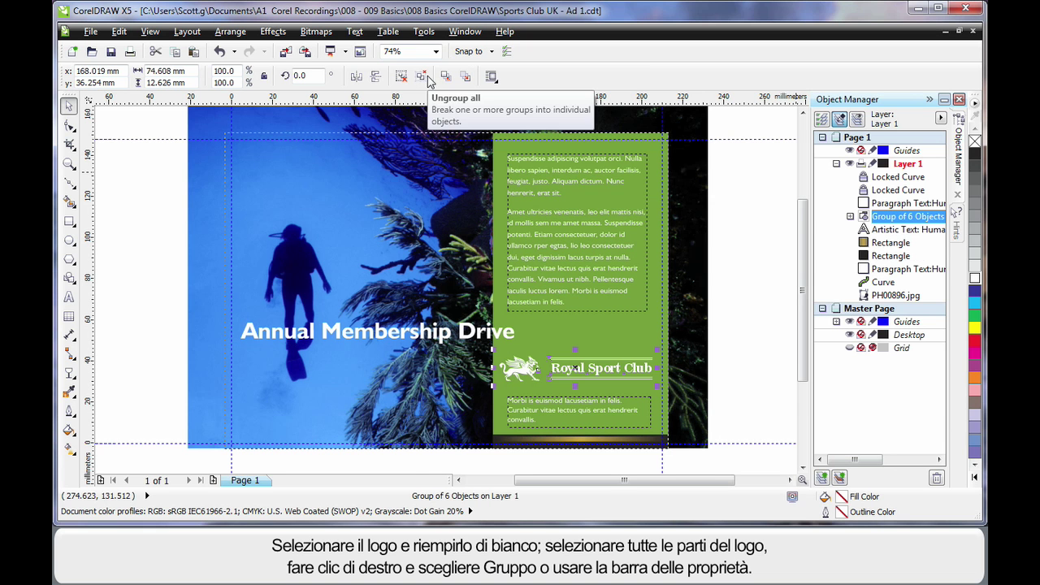
- Move the logo group directly beneath the "Annual Membership Drive" heading and enlarge it proportionally
{"action": "left_click", "coordinate": [702, 364]}
{"action": "left_click", "coordinate": [638, 379]}
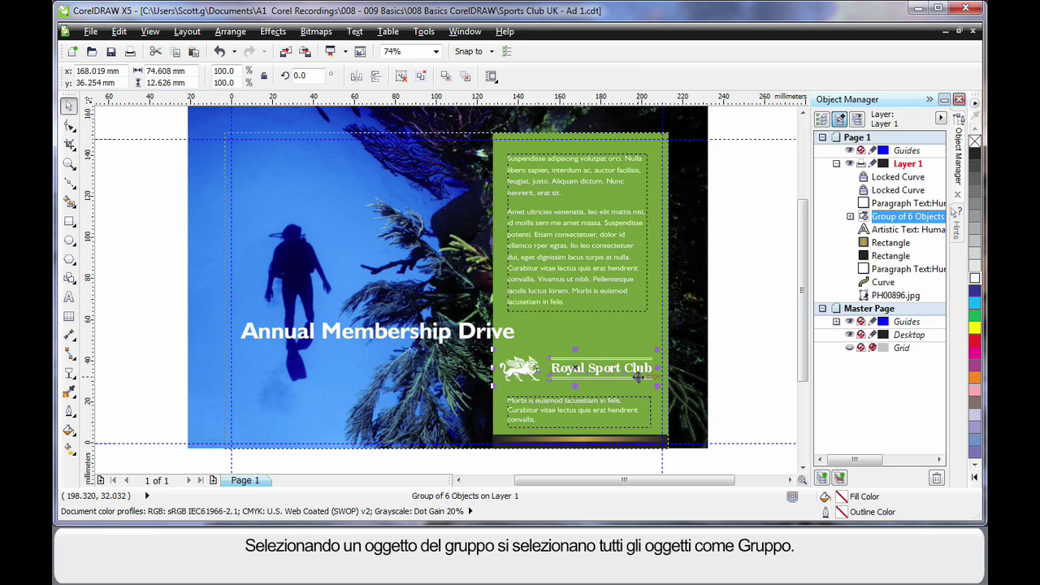
{"action": "left_click_drag", "start_coordinate": [572, 370], "coordinate": [321, 367]}
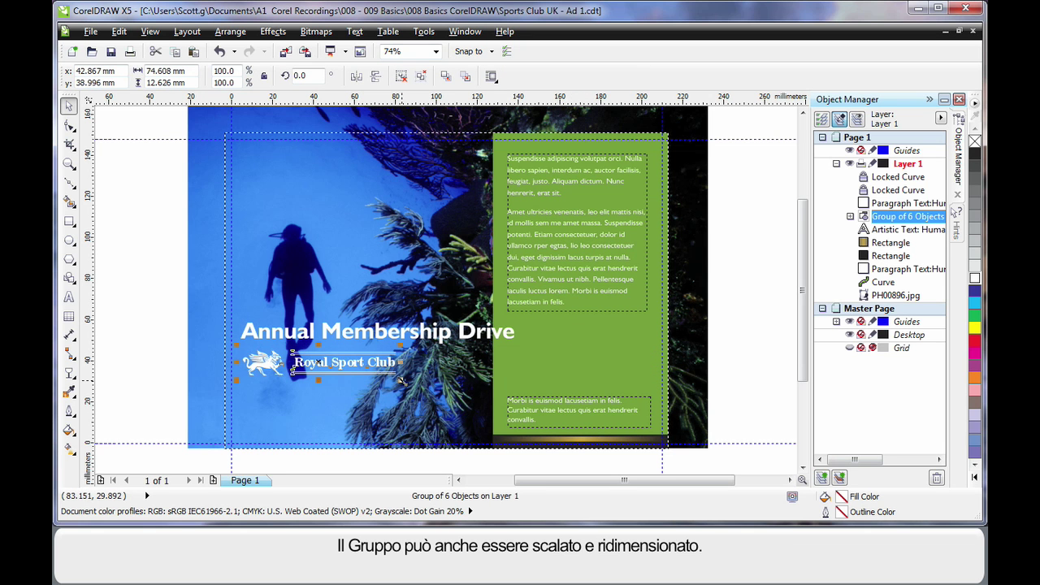
{"action": "left_click_drag", "start_coordinate": [407, 388], "coordinate": [422, 410]}
- Move the heading and logo group together about 21 mm up and 3 mm to the right
{"action": "left_click_drag", "start_coordinate": [154, 296], "coordinate": [537, 398]}
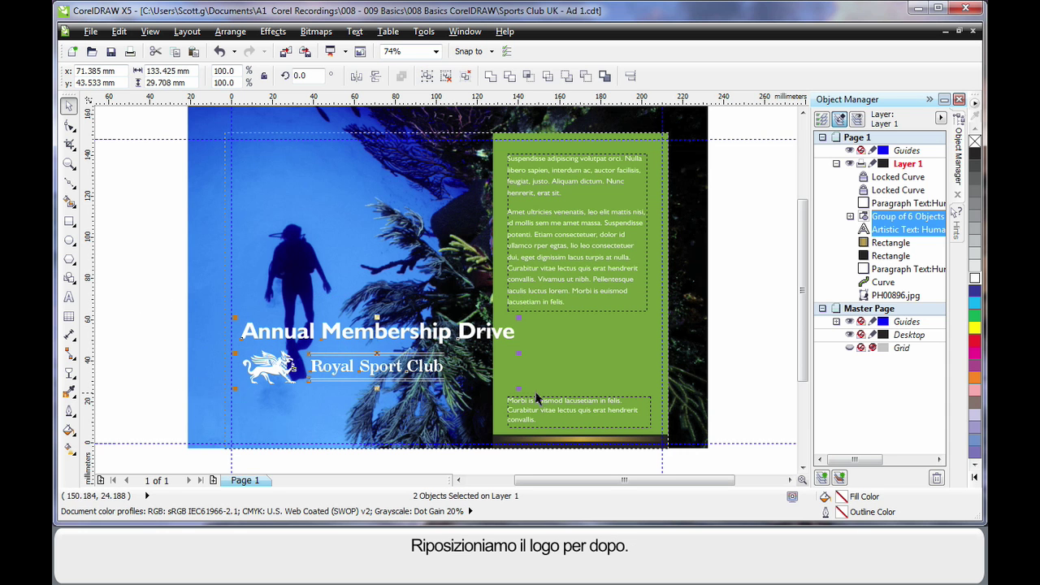
{"action": "left_click_drag", "start_coordinate": [380, 352], "coordinate": [385, 311]}
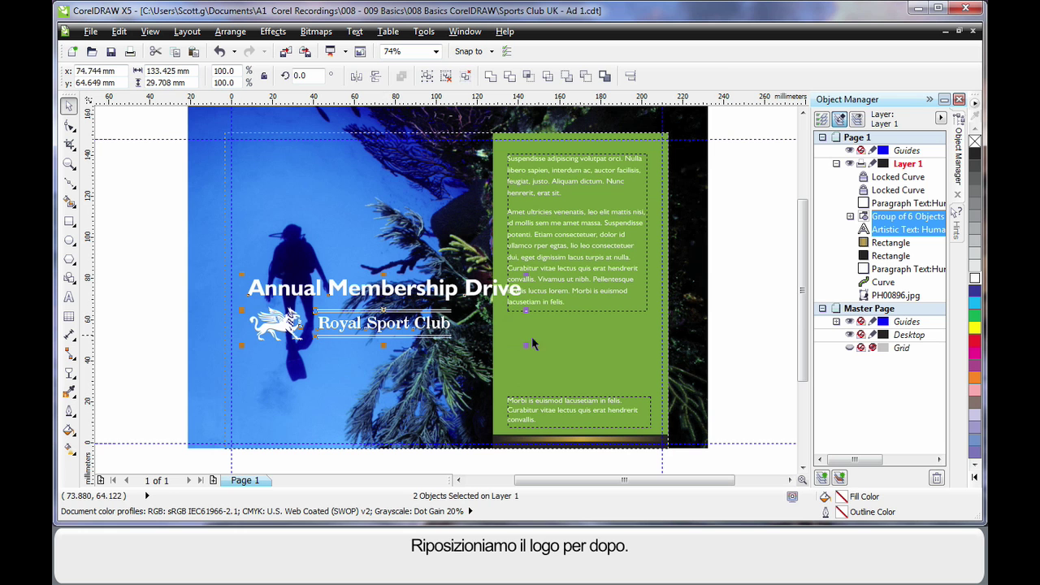
- Delete the green panel, the small paragraph text near its lower edge and the dark and gold strips below
{"action": "left_click", "coordinate": [601, 344]}
{"action": "key", "text": "Delete"}
{"action": "left_click_drag", "start_coordinate": [728, 382], "coordinate": [462, 459]}
{"action": "key", "text": "Delete"}
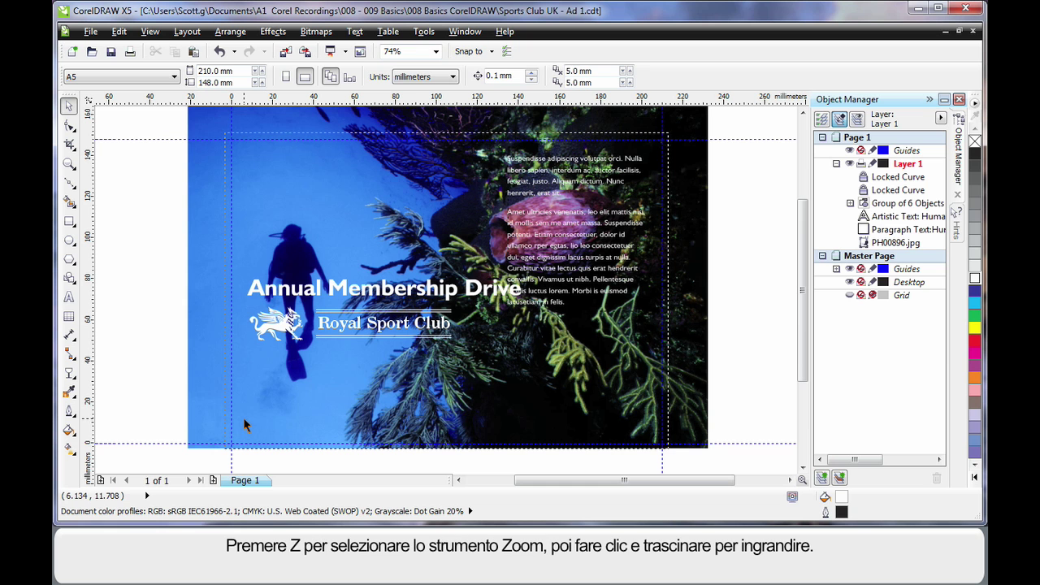
- Add "UK" to the end of the "Royal Sport Club" text inside the logo group
{"action": "key", "text": "z"}
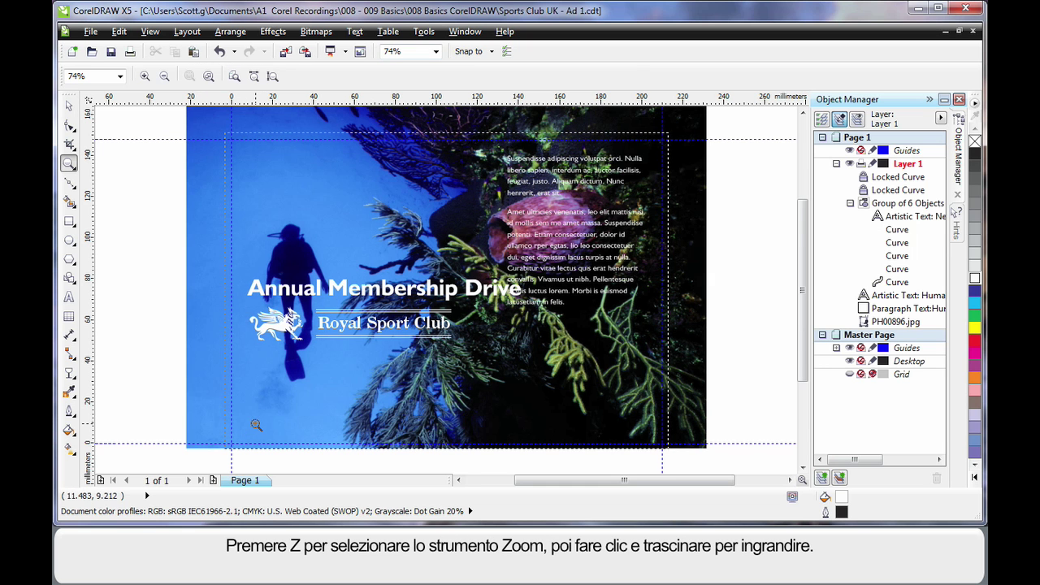
{"action": "left_click_drag", "start_coordinate": [171, 243], "coordinate": [541, 463]}
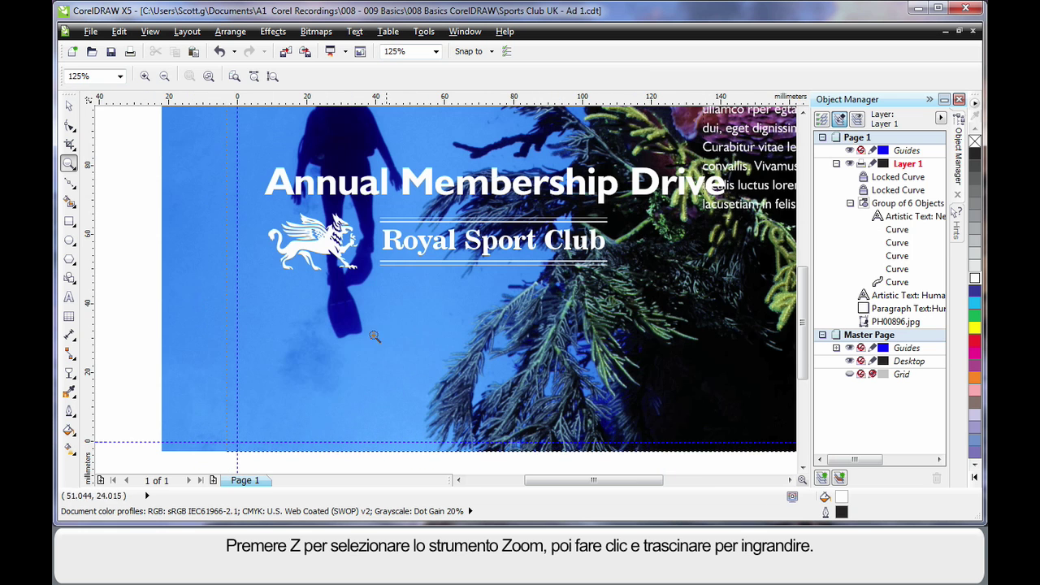
{"action": "left_click", "coordinate": [69, 299]}
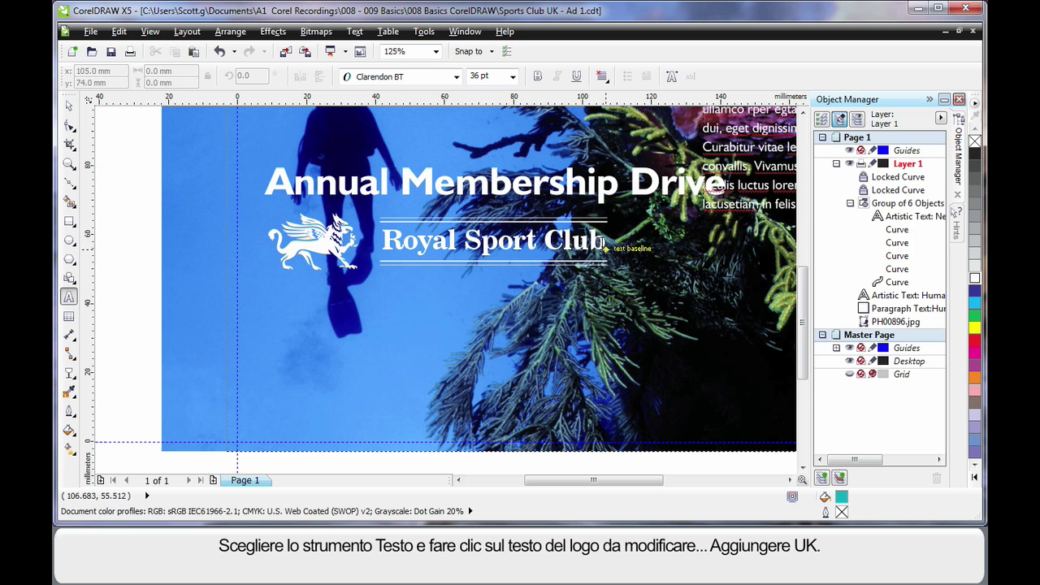
{"action": "left_click", "coordinate": [605, 248]}
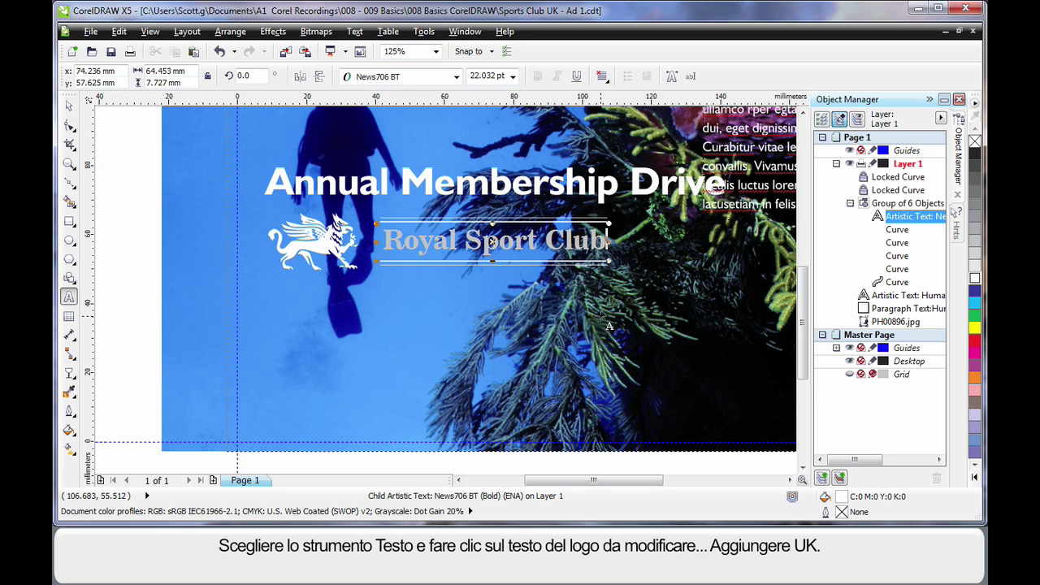
{"action": "type", "text": "UK"}
{"action": "key", "text": "BackSpace"}
{"action": "key", "text": "BackSpace"}
{"action": "type", "text": "K"}
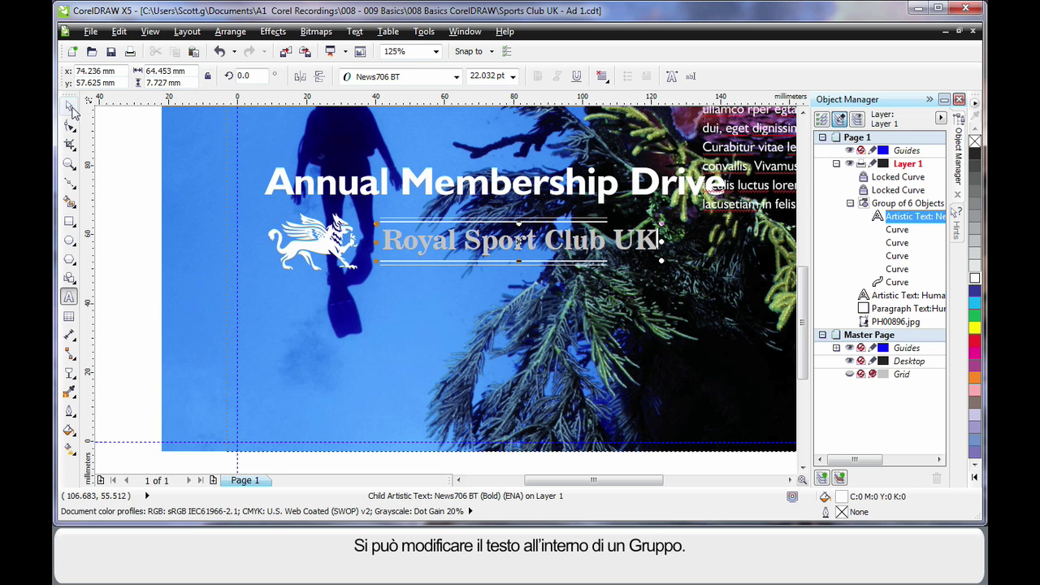
- Scale the logo text down to about 65 mm wide and nudge it down to sit centered between the logo's lines
{"action": "left_click", "coordinate": [69, 106]}
{"action": "key", "text": "ctrl+space"}
{"action": "left_click_drag", "start_coordinate": [663, 260], "coordinate": [612, 281]}
{"action": "key", "text": "Down"}
{"action": "key", "text": "Down"}
{"action": "key", "text": "Down"}
{"action": "key", "text": "Down"}
{"action": "key", "text": "Down"}
{"action": "key", "text": "Down"}
{"action": "key", "text": "Down"}
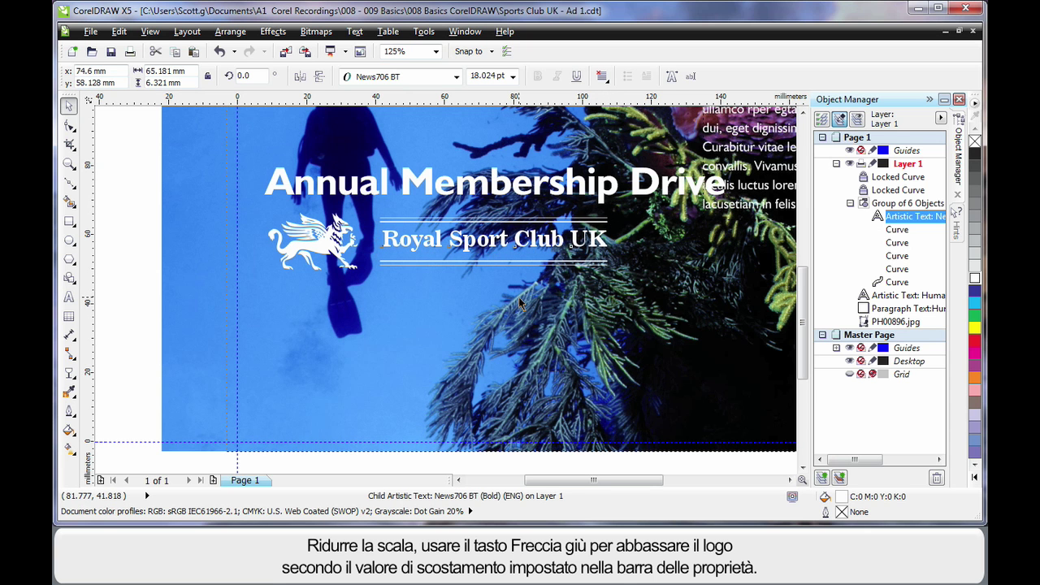
{"action": "key", "text": "Down"}
{"action": "key", "text": "Down"}
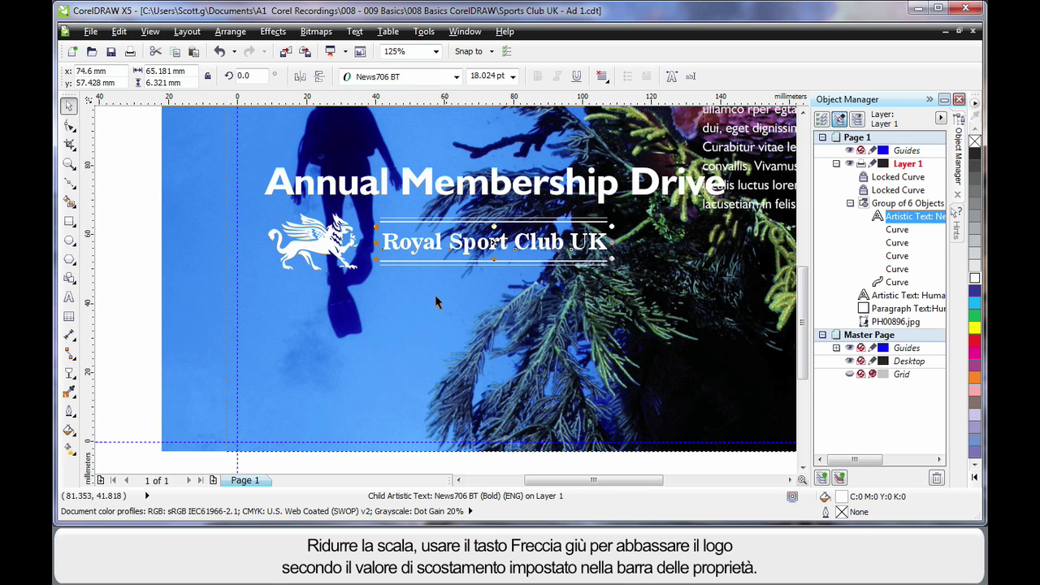
{"action": "left_click", "coordinate": [136, 236]}
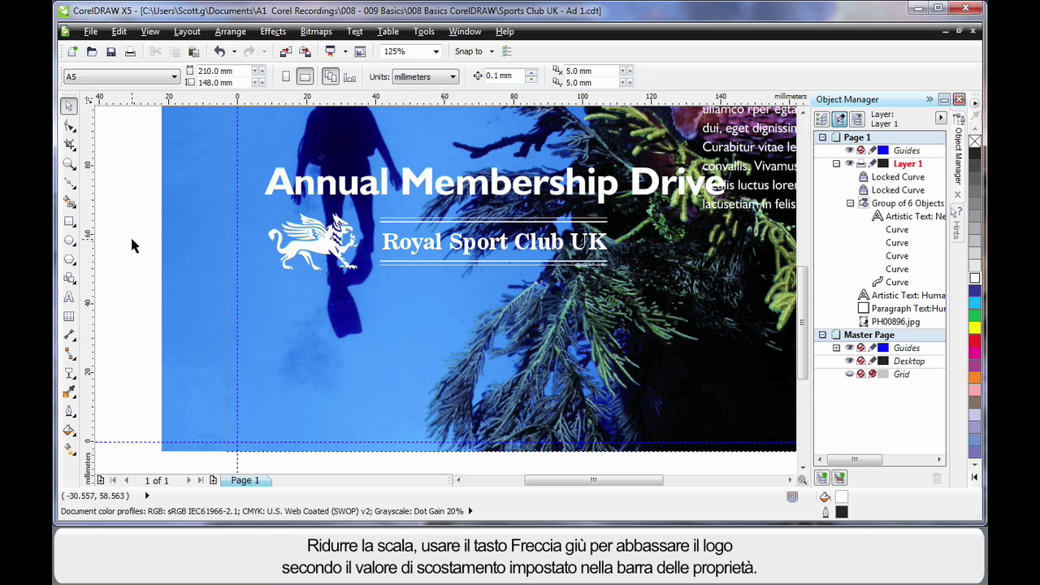
- Create a paragraph text frame about 42 mm square beneath the logo and place a copy directly to its right
{"action": "left_click", "coordinate": [69, 298]}
{"action": "left_click_drag", "start_coordinate": [269, 286], "coordinate": [419, 434]}
{"action": "left_click", "coordinate": [69, 106]}
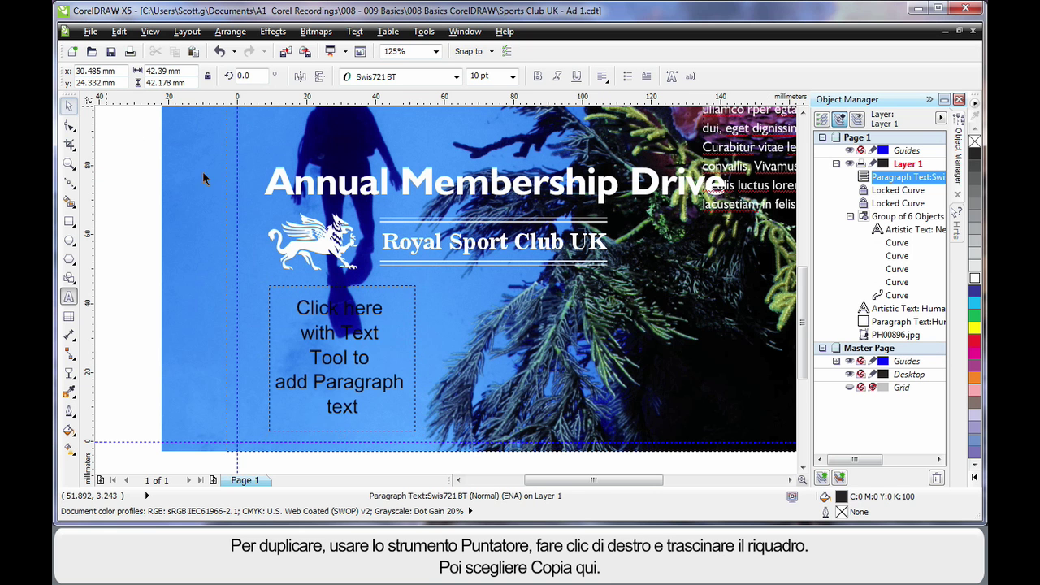
{"action": "left_click_drag", "start_coordinate": [342, 361], "coordinate": [502, 362]}
{"action": "left_click", "coordinate": [548, 394]}
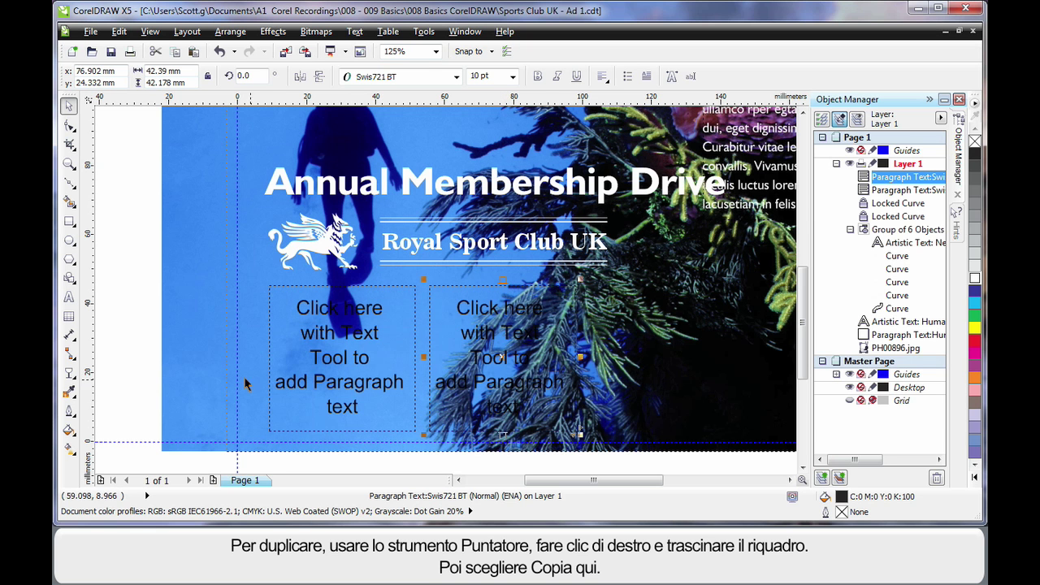
- Stretch both text frames together to about 98 mm overall width, lining them up with the logo's right edge
{"action": "left_click_drag", "start_coordinate": [260, 276], "coordinate": [621, 463]}
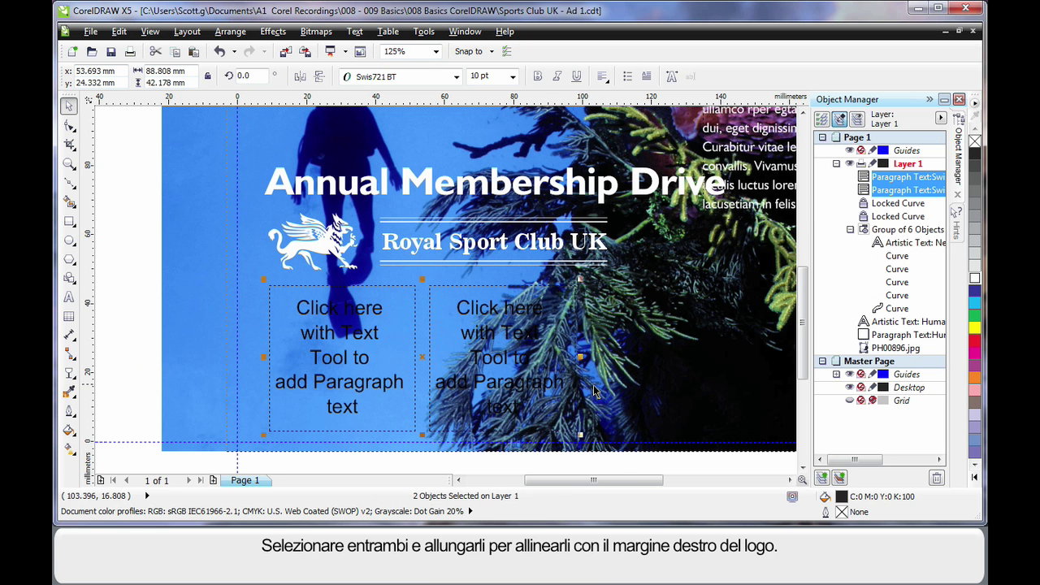
{"action": "left_click_drag", "start_coordinate": [580, 358], "coordinate": [612, 358]}
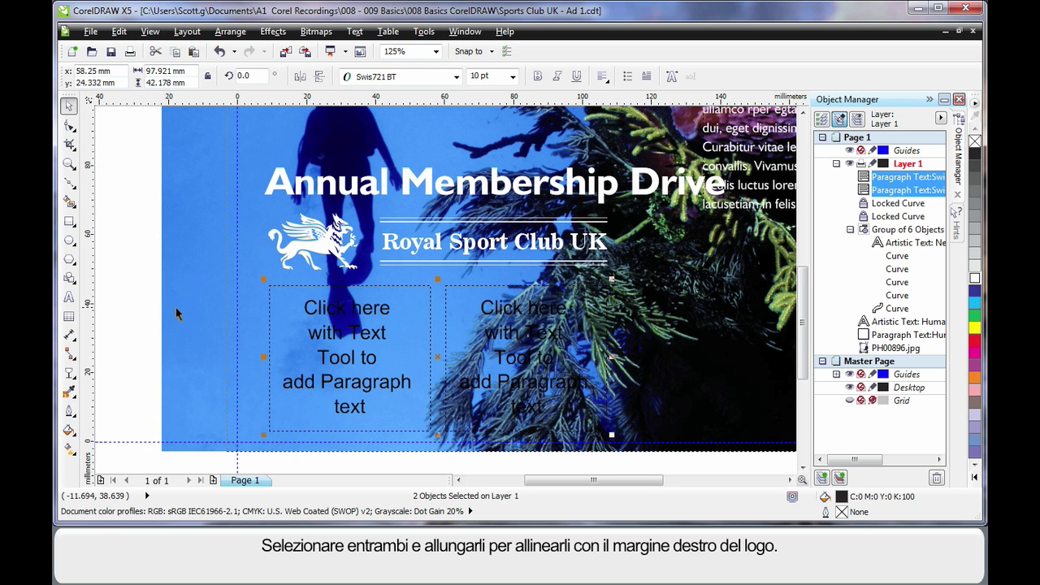
{"action": "left_click", "coordinate": [148, 308]}
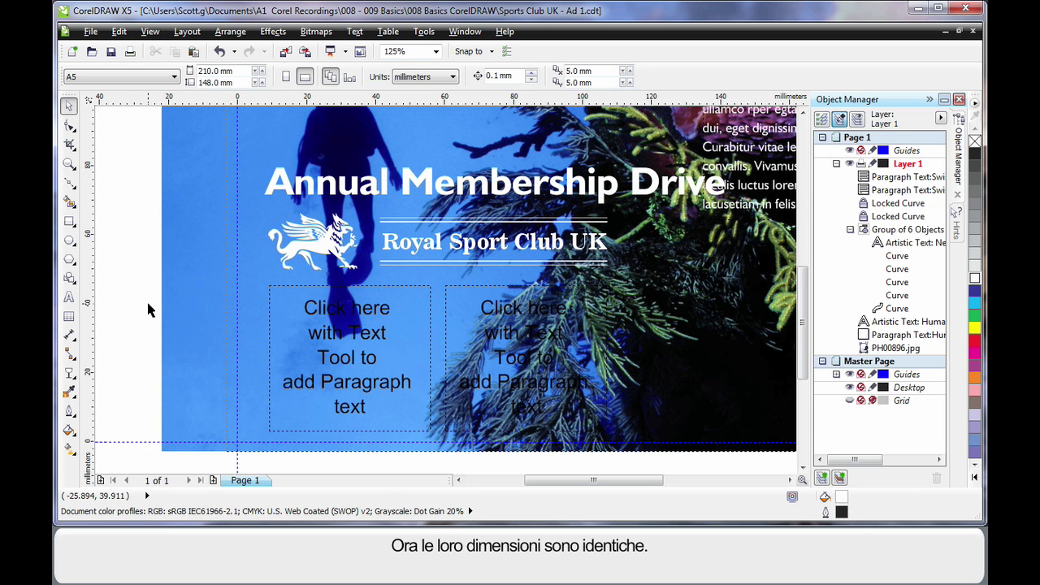
- Move the white body text into the left frame and flow its overflow into the right frame
{"action": "left_click", "coordinate": [742, 152]}
{"action": "left_click_drag", "start_coordinate": [742, 149], "coordinate": [414, 335]}
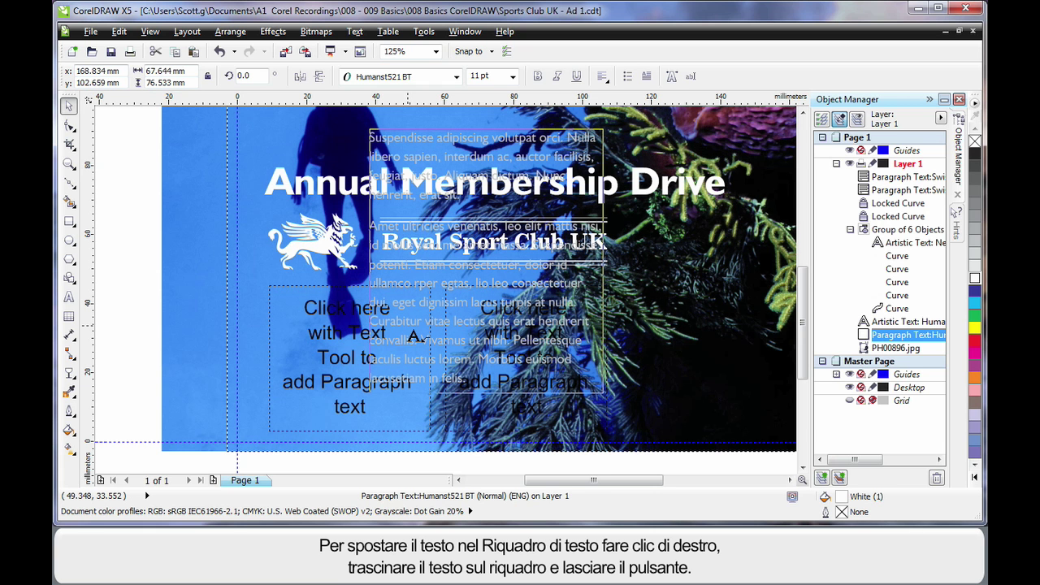
{"action": "left_click_drag", "start_coordinate": [414, 335], "coordinate": [410, 332]}
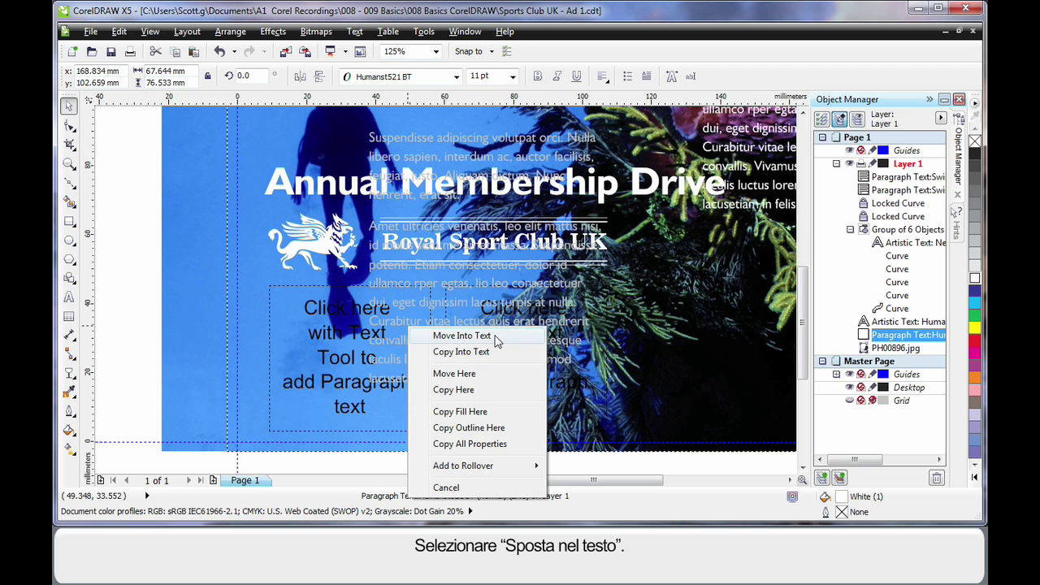
{"action": "left_click", "coordinate": [462, 335]}
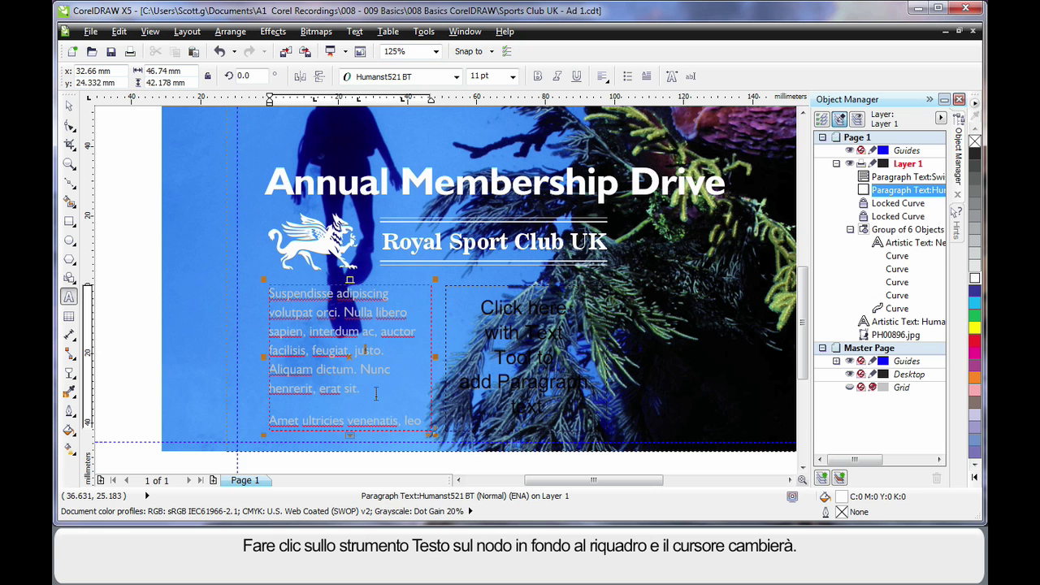
{"action": "left_click", "coordinate": [350, 435]}
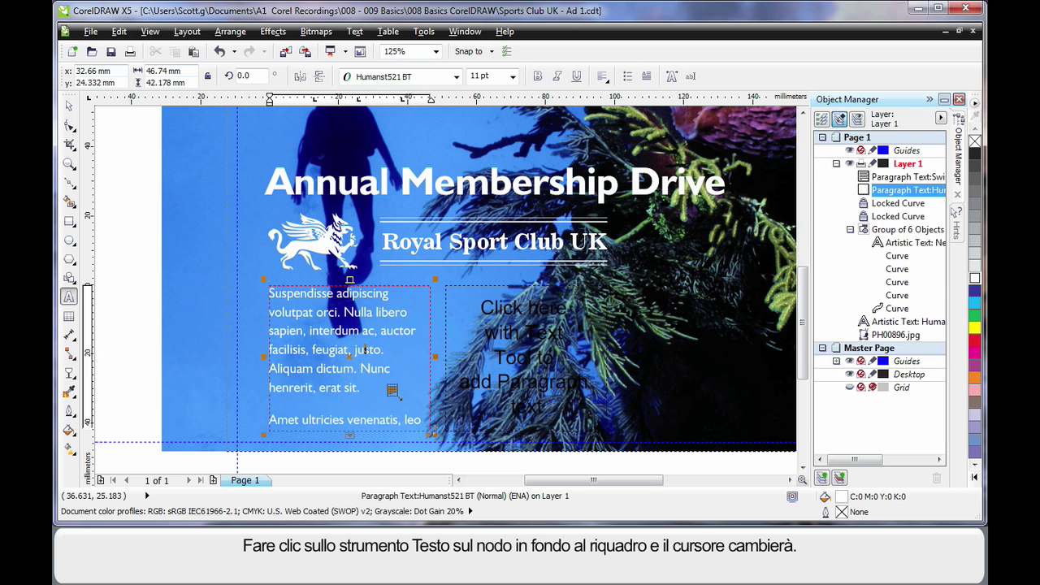
{"action": "left_click", "coordinate": [478, 338]}
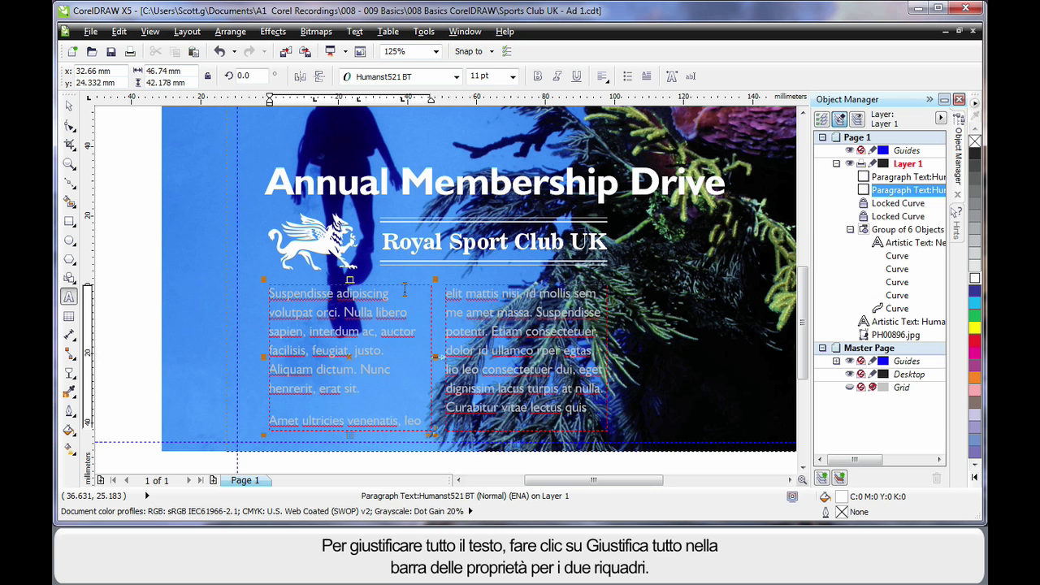
- Apply Full Justify alignment to the text in both linked frames
{"action": "left_click", "coordinate": [602, 76]}
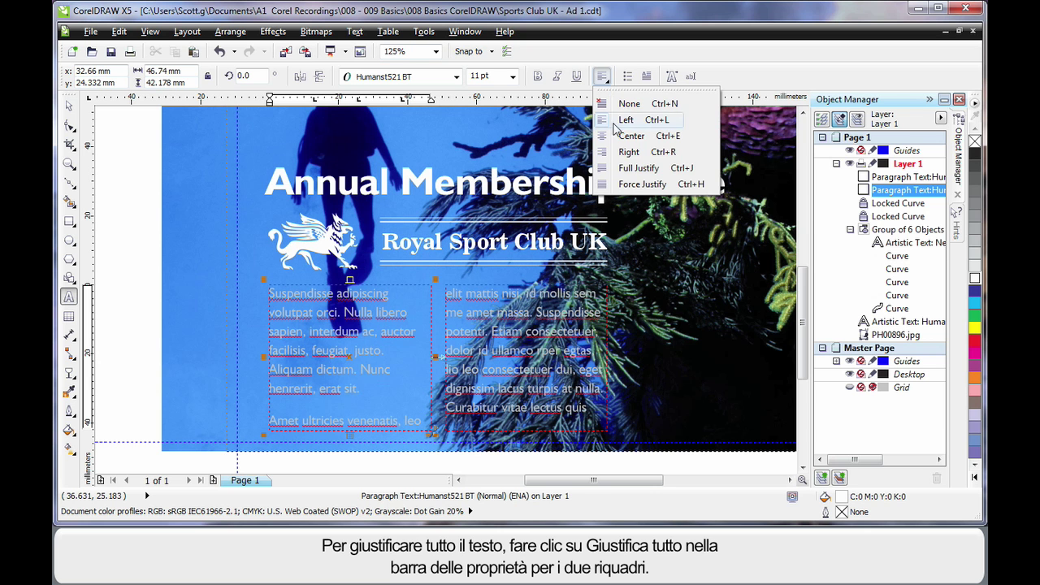
{"action": "left_click", "coordinate": [640, 169]}
{"action": "left_click", "coordinate": [527, 355]}
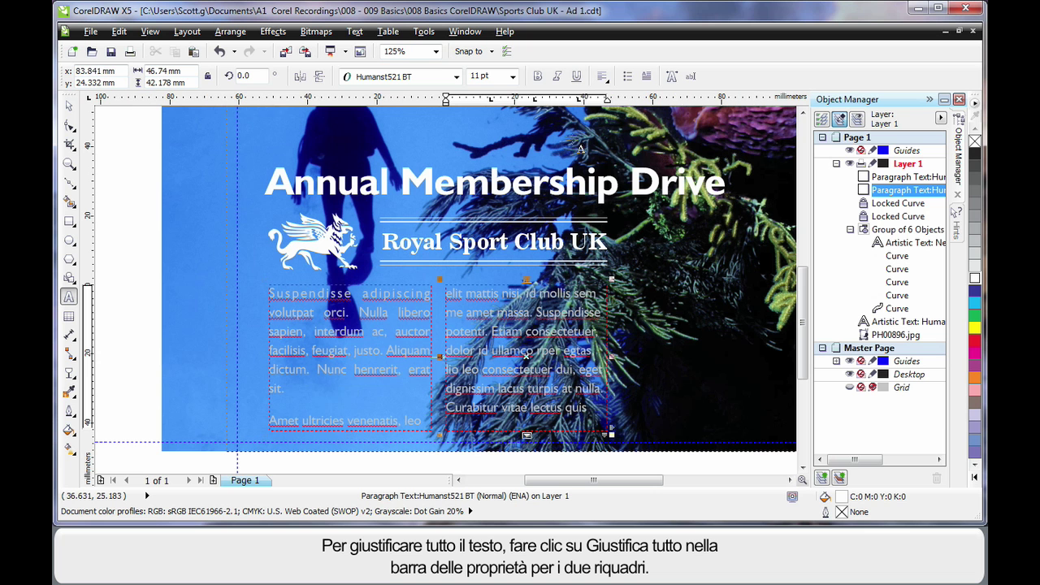
{"action": "left_click", "coordinate": [602, 76]}
{"action": "left_click", "coordinate": [638, 169]}
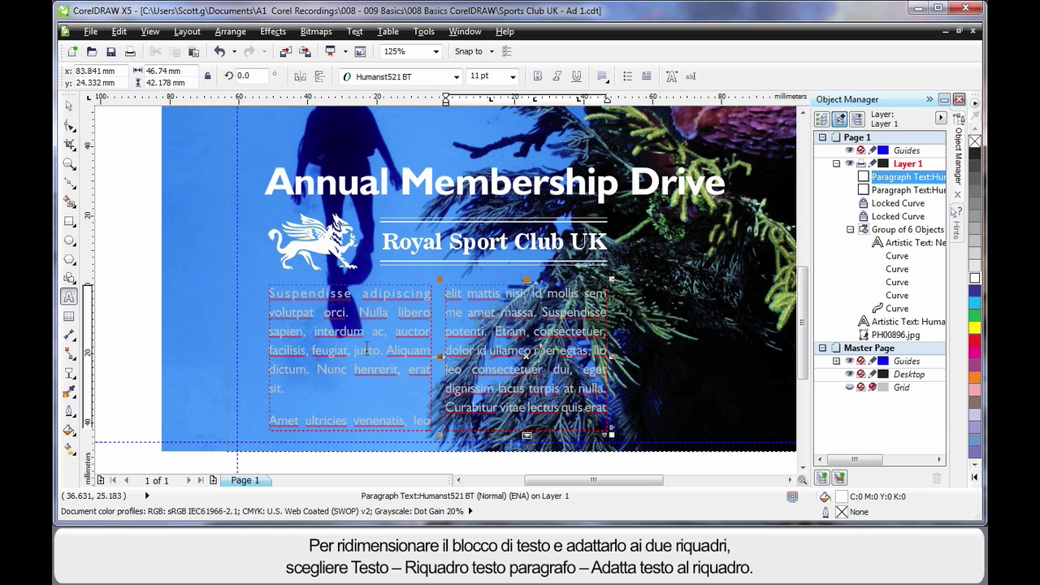
- Fit the body text to its two linked paragraph frames
{"action": "left_click", "coordinate": [367, 349]}
{"action": "left_click", "coordinate": [356, 33]}
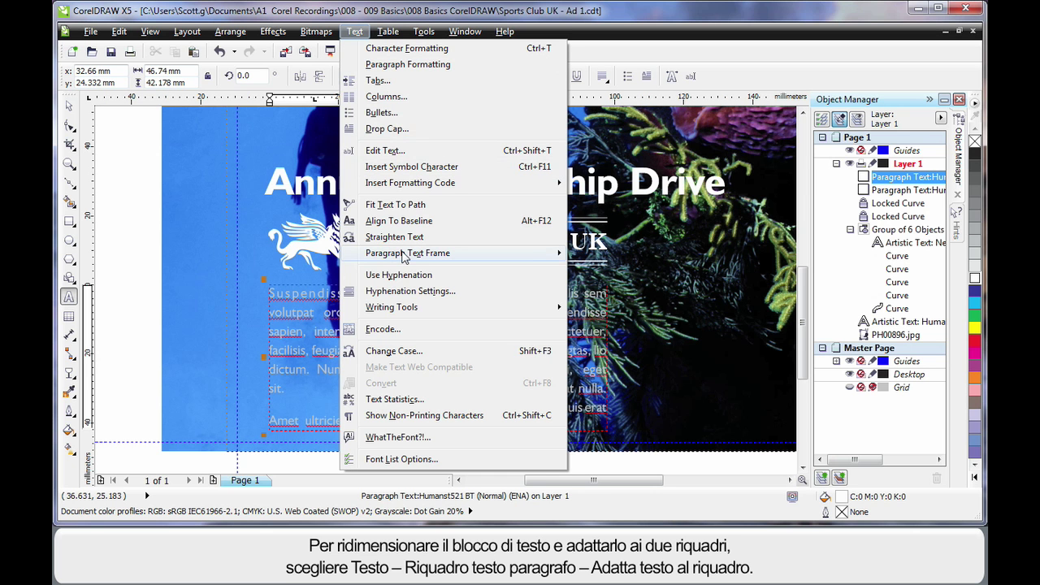
{"action": "mouse_move", "coordinate": [404, 257]}
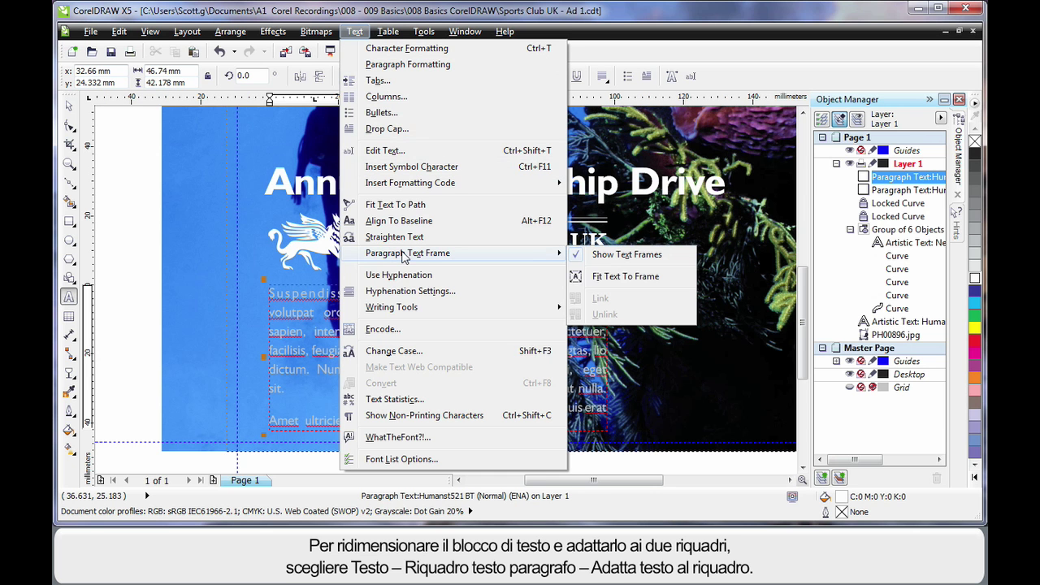
{"action": "left_click", "coordinate": [647, 281]}
{"action": "left_click", "coordinate": [69, 106]}
{"action": "left_click", "coordinate": [139, 157]}
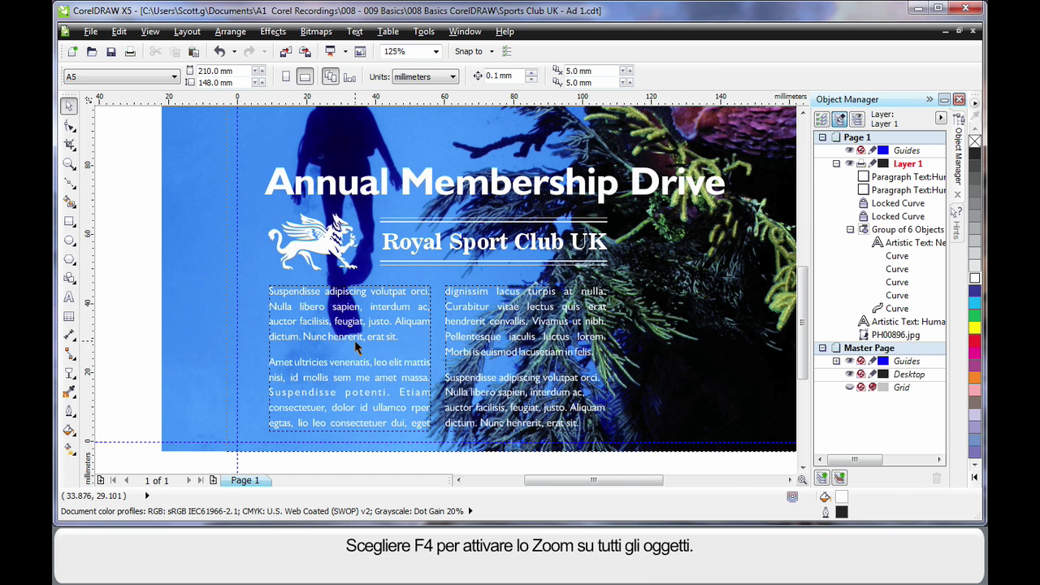
- Import the starfish f144043.cpt and the yellow fish F307027.cpt together from the Water_Ani folder
{"action": "key", "text": "F4"}
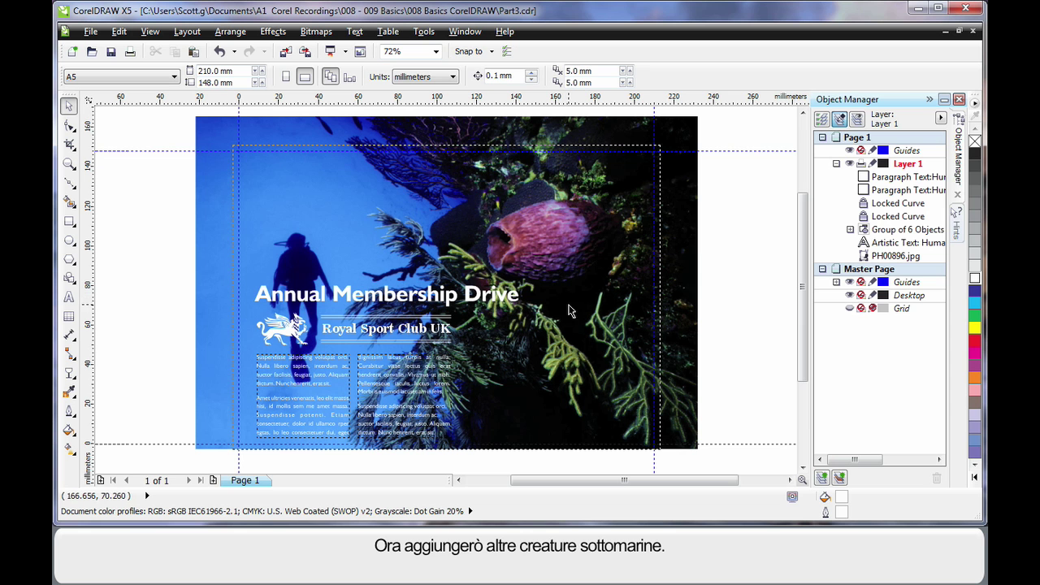
{"action": "left_click", "coordinate": [285, 53]}
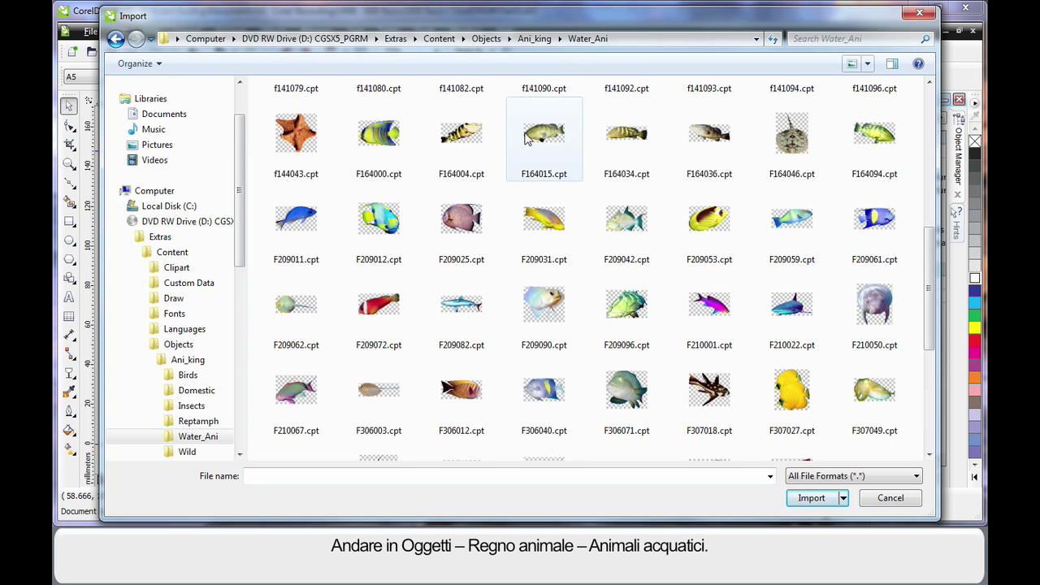
{"action": "mouse_move", "coordinate": [284, 152]}
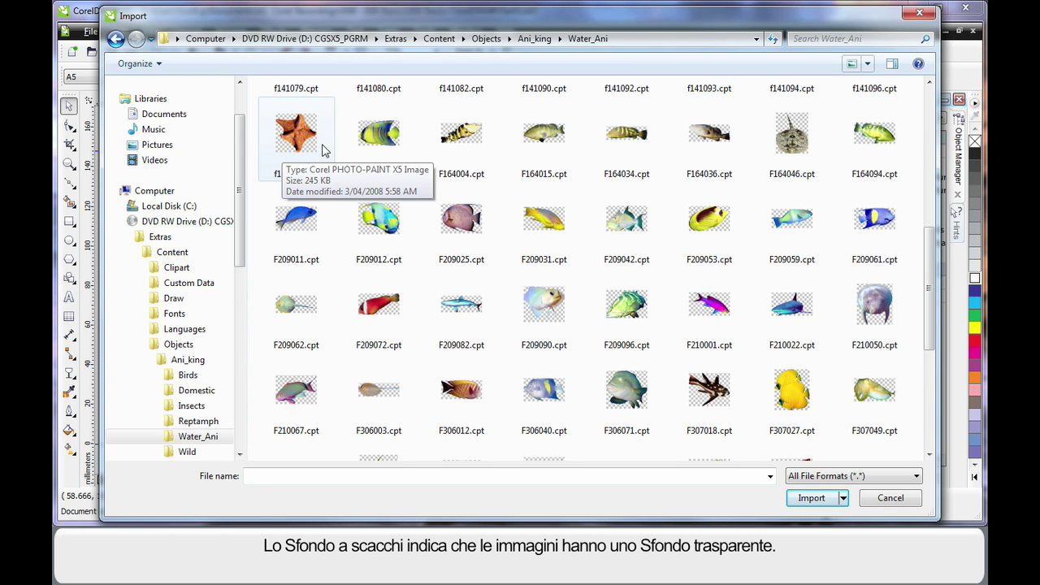
{"action": "left_click", "coordinate": [294, 137]}
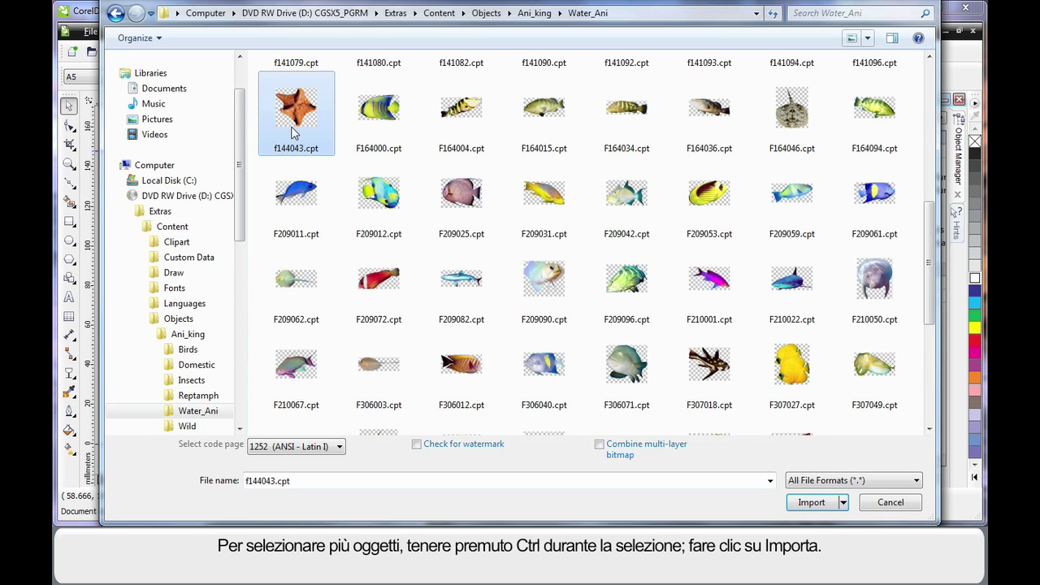
{"action": "left_click", "coordinate": [796, 371], "text": "ctrl"}
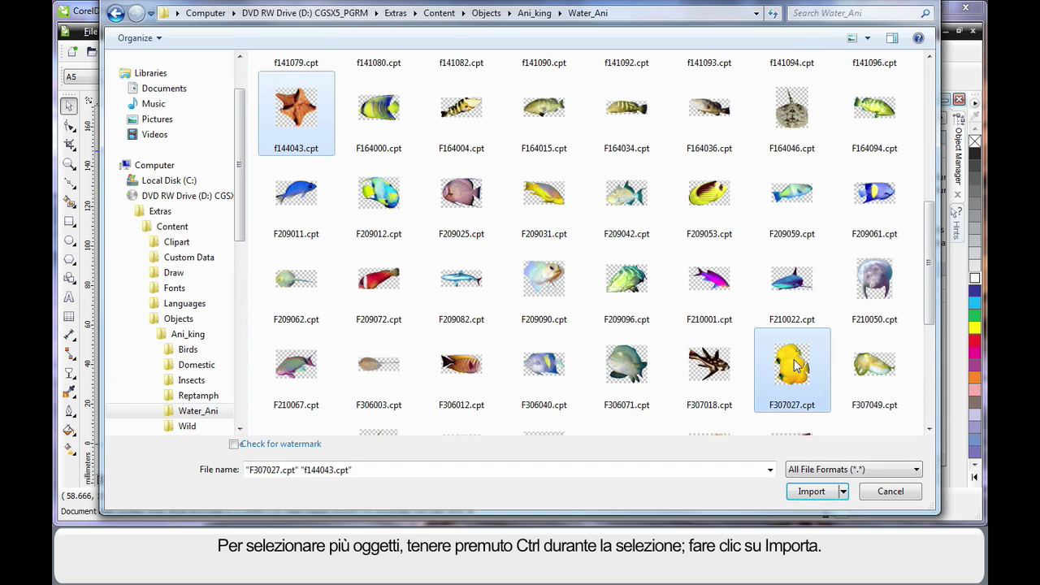
{"action": "left_click", "coordinate": [811, 492]}
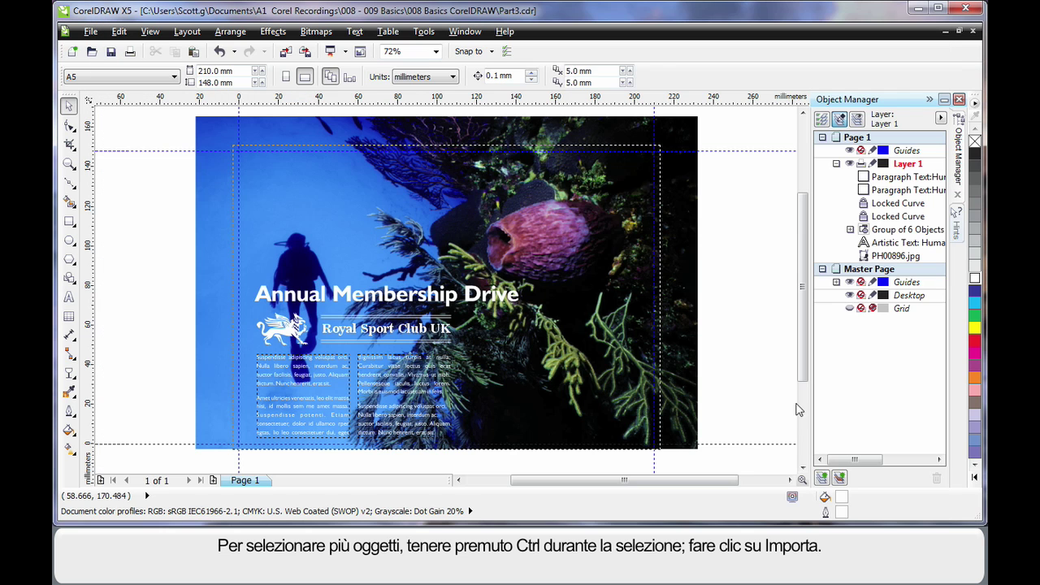
- Place the starfish on top of the pink sponge and the yellow fish below it, enlarging the fish to about 141%
{"action": "left_click", "coordinate": [498, 170]}
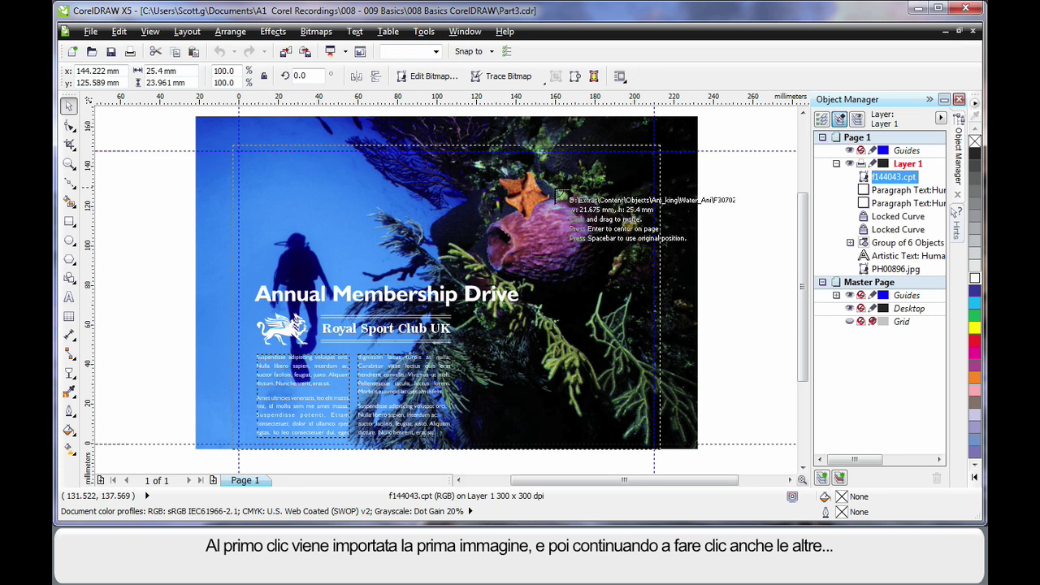
{"action": "left_click", "coordinate": [547, 306]}
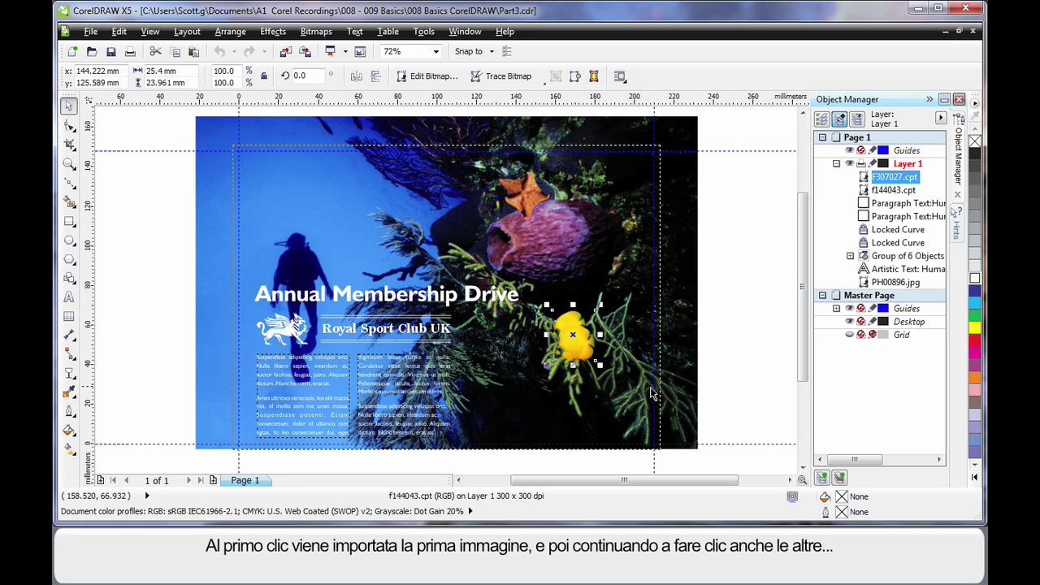
{"action": "left_click_drag", "start_coordinate": [546, 366], "coordinate": [524, 401]}
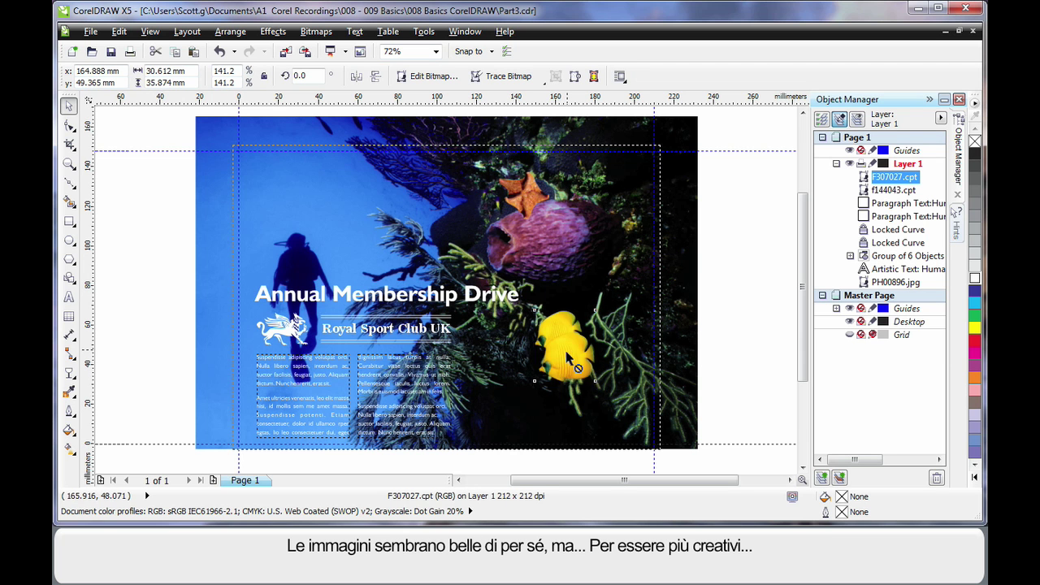
{"action": "left_click", "coordinate": [736, 340]}
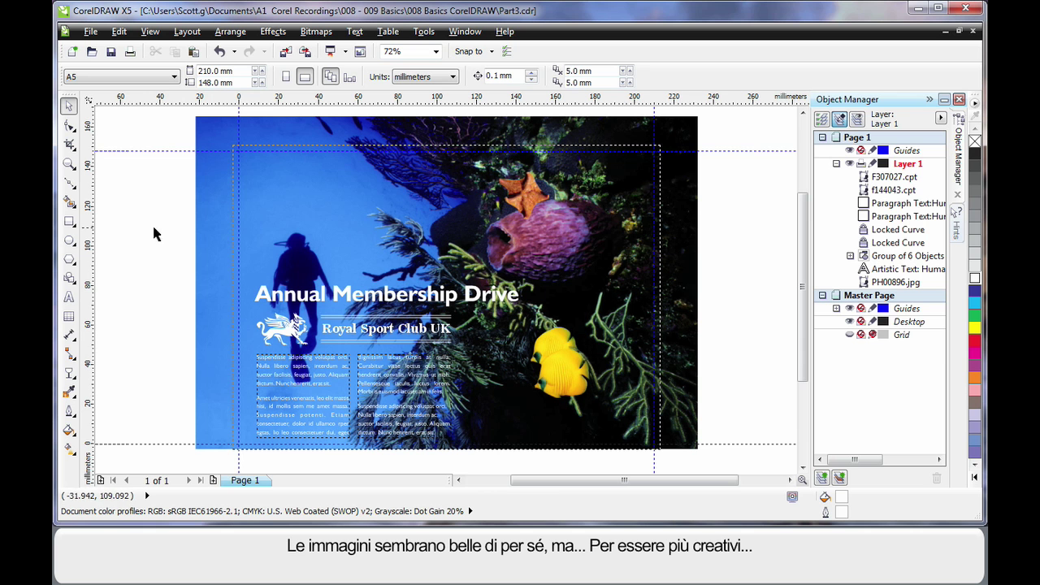
- Draw a perfect circle about 39.6 mm wide above the Annual Membership Drive headline, filled black with no outline
{"action": "left_click", "coordinate": [69, 241]}
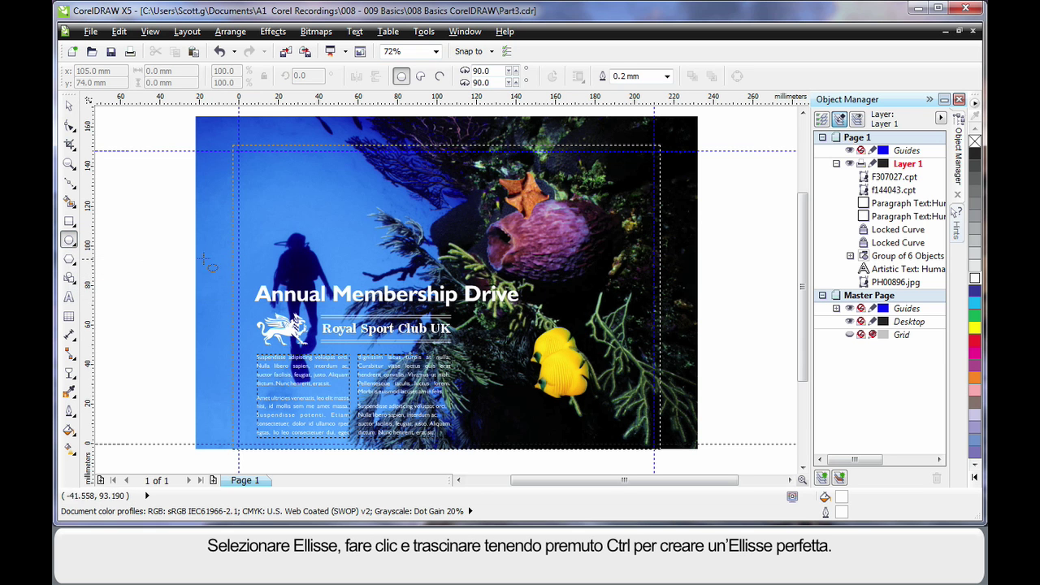
{"action": "left_click_drag", "start_coordinate": [315, 189], "coordinate": [398, 250]}
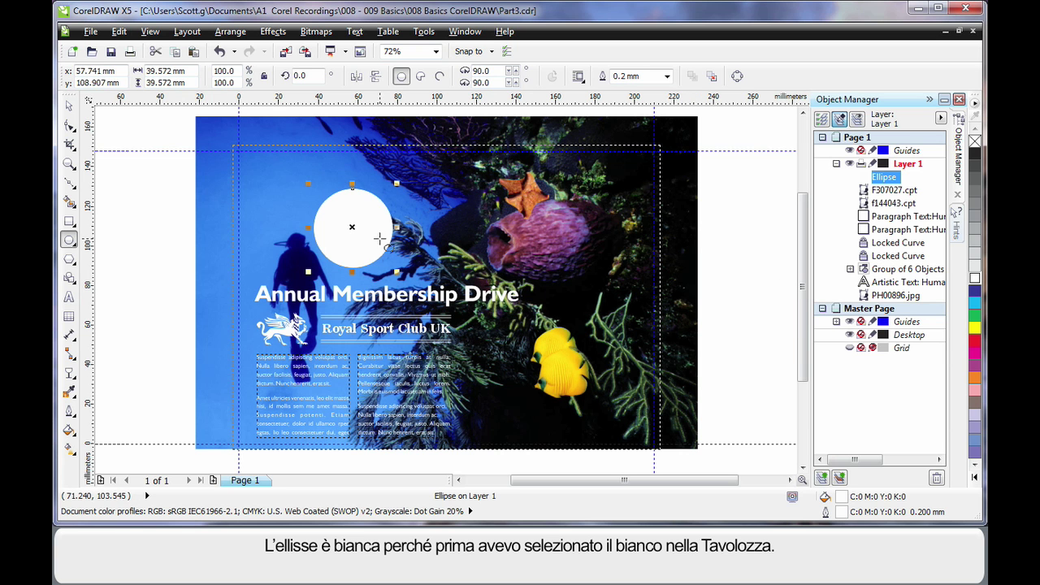
{"action": "left_click", "coordinate": [69, 106]}
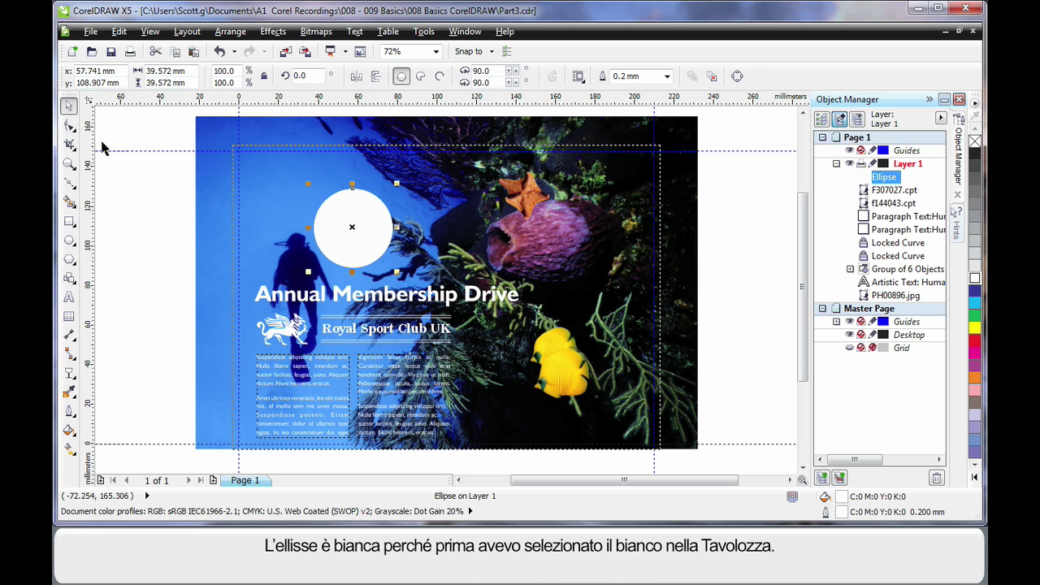
{"action": "left_click", "coordinate": [132, 184]}
{"action": "left_click", "coordinate": [370, 221]}
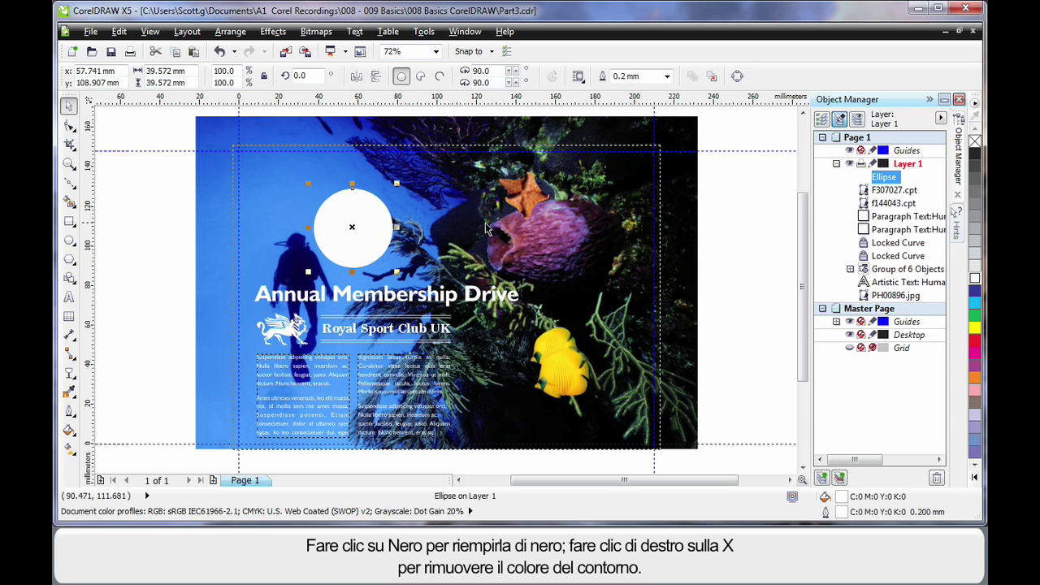
{"action": "left_click", "coordinate": [975, 153]}
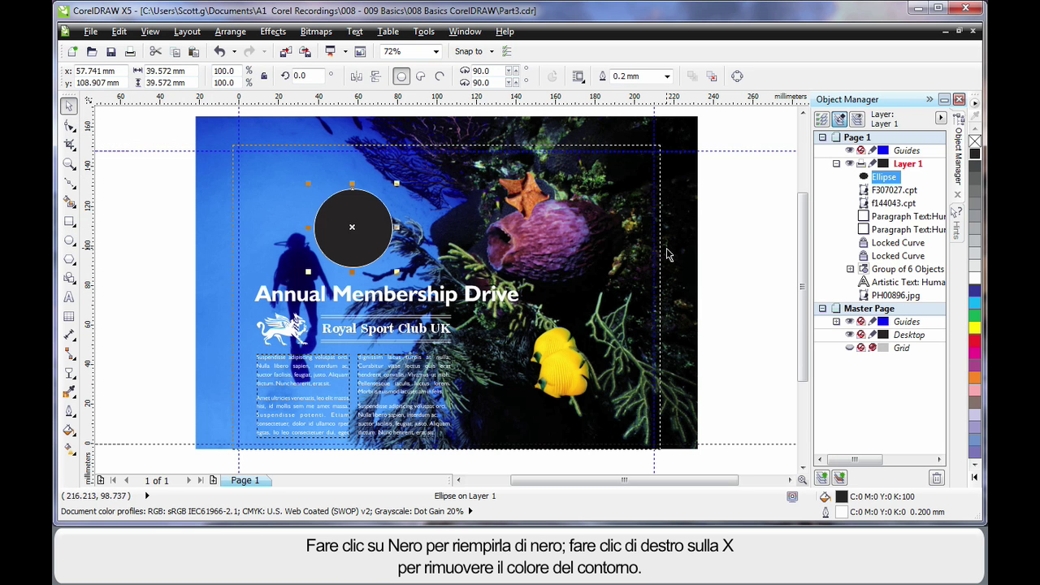
{"action": "right_click", "coordinate": [975, 143]}
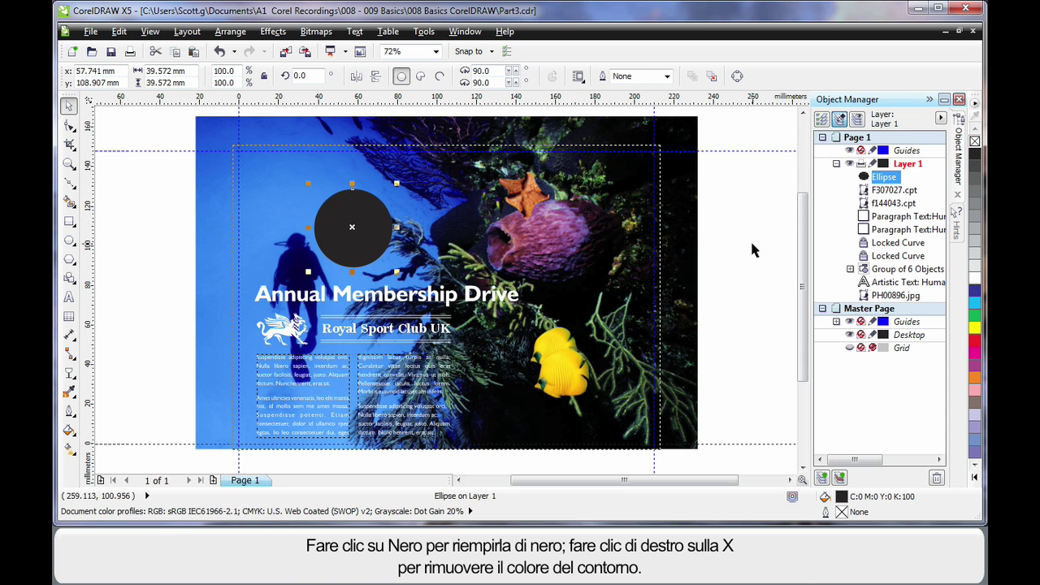
- Duplicate the black circle, enlarge the copy concentrically to about 43.3 mm, and give it no fill and a 0.5 mm white outline
{"action": "key", "text": "ctrl+c"}
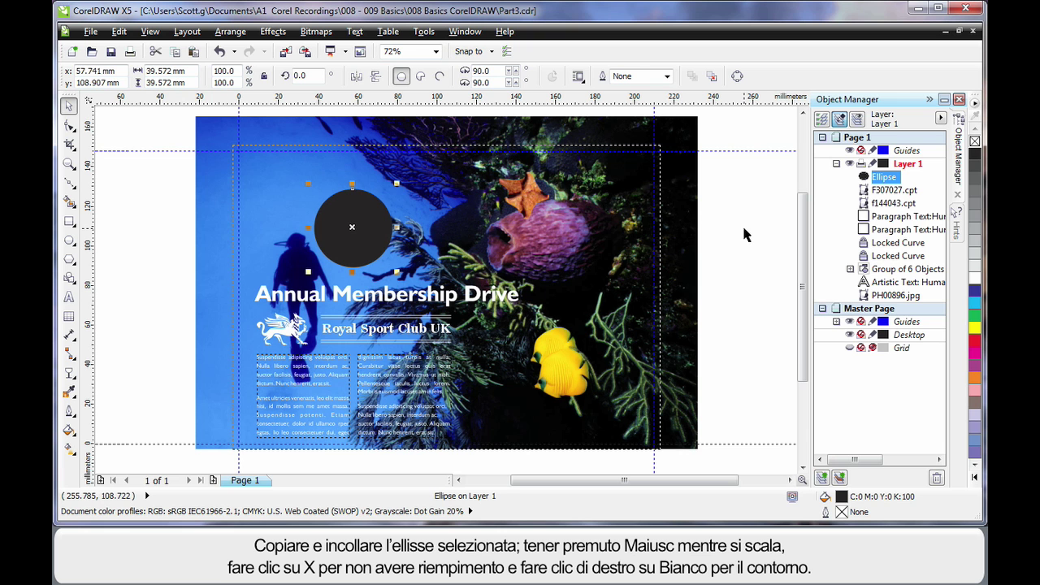
{"action": "key", "text": "ctrl+v"}
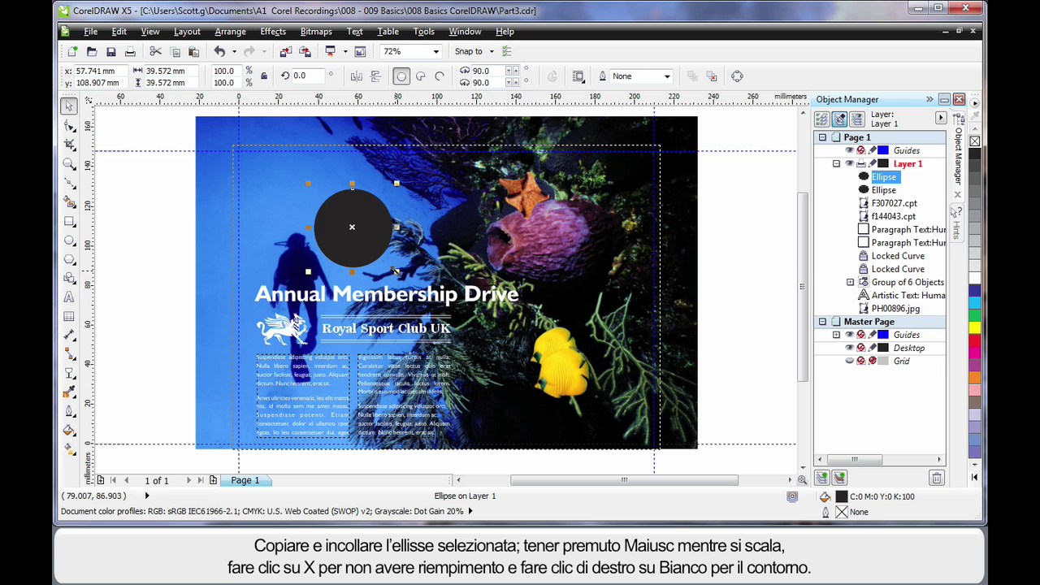
{"action": "left_click_drag", "start_coordinate": [395, 271], "coordinate": [401, 276]}
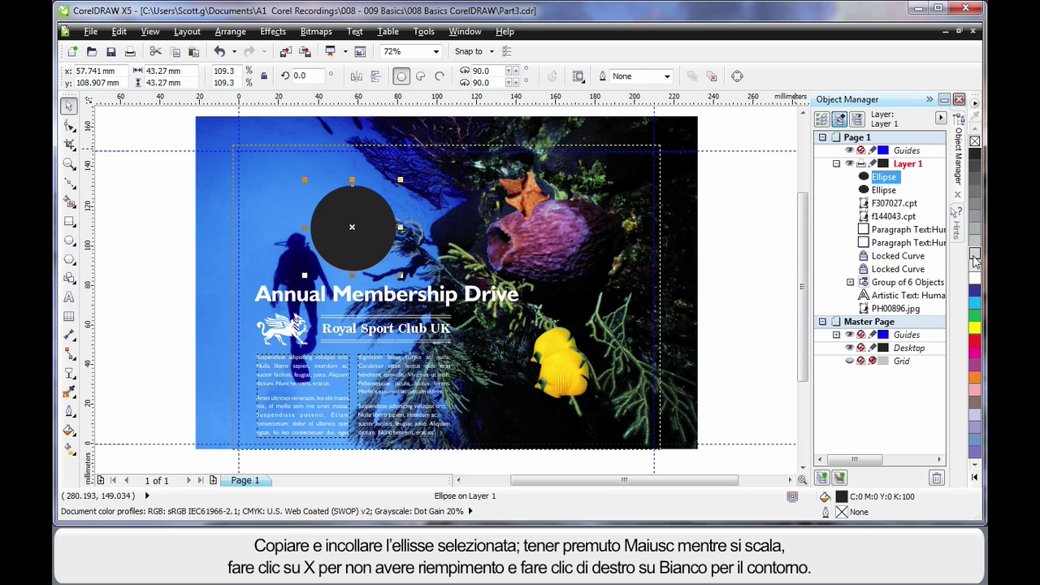
{"action": "left_click", "coordinate": [976, 145]}
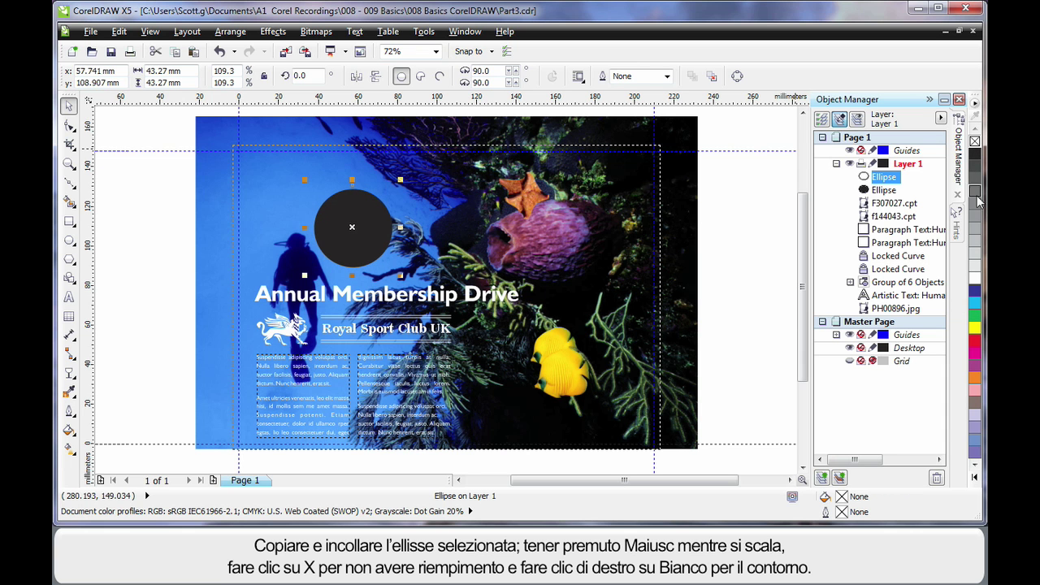
{"action": "right_click", "coordinate": [975, 278]}
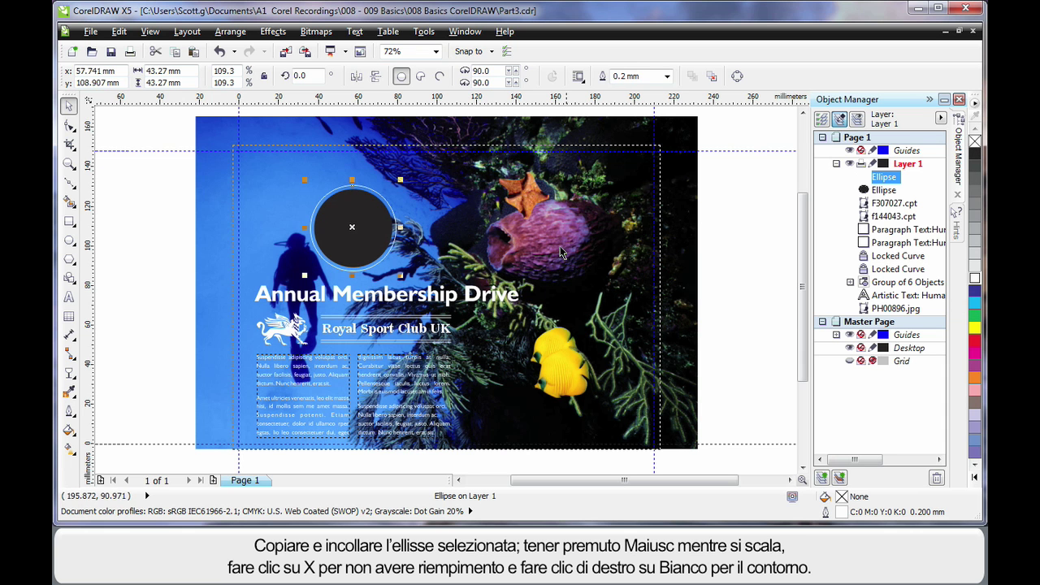
{"action": "left_click", "coordinate": [667, 76]}
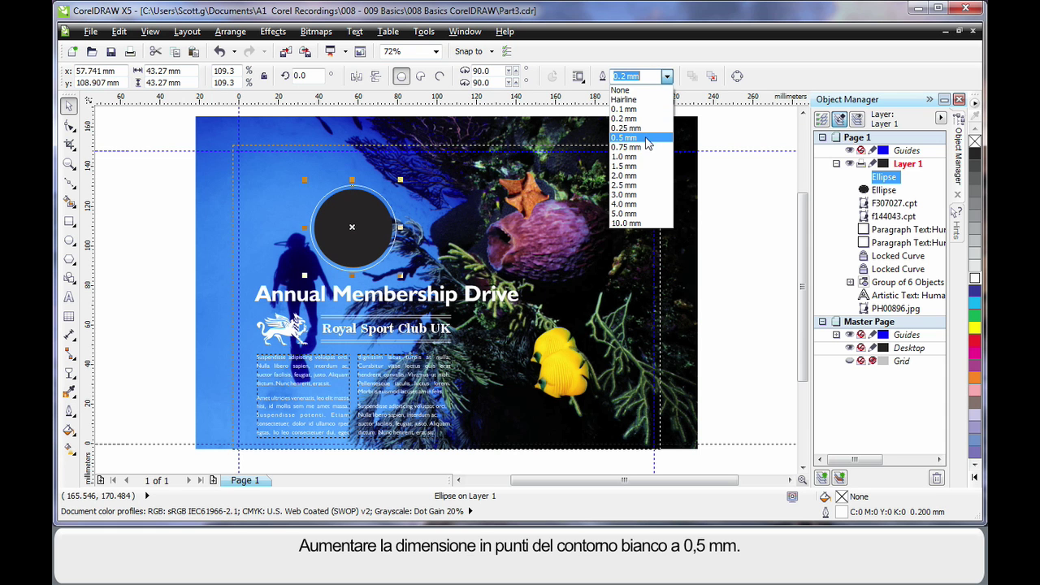
{"action": "left_click", "coordinate": [649, 138]}
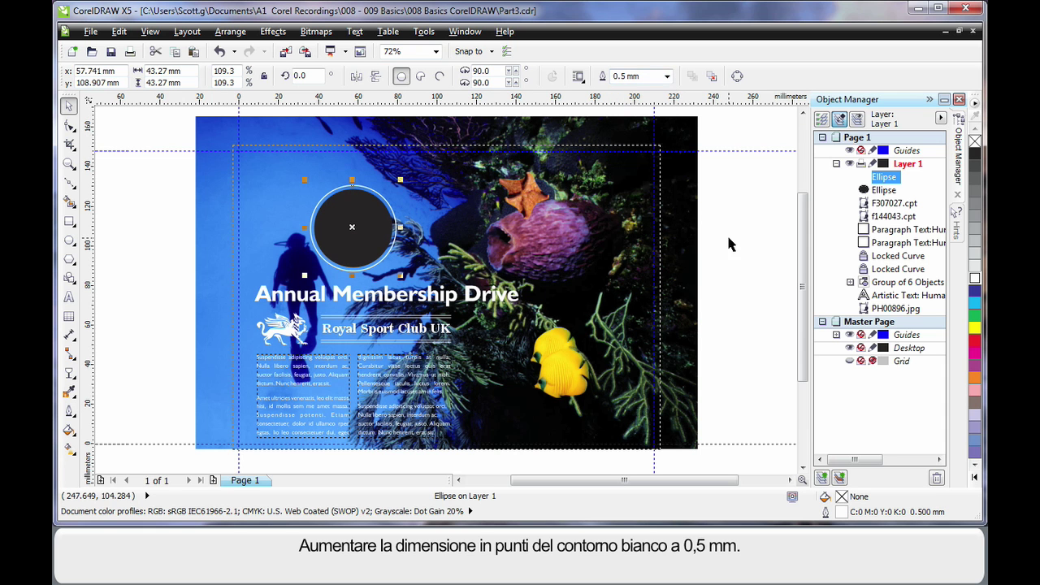
- Enlarge the inner black circle slightly to meet the white ring, and copy both circles onto the pink sponge's right end
{"action": "left_click", "coordinate": [363, 237]}
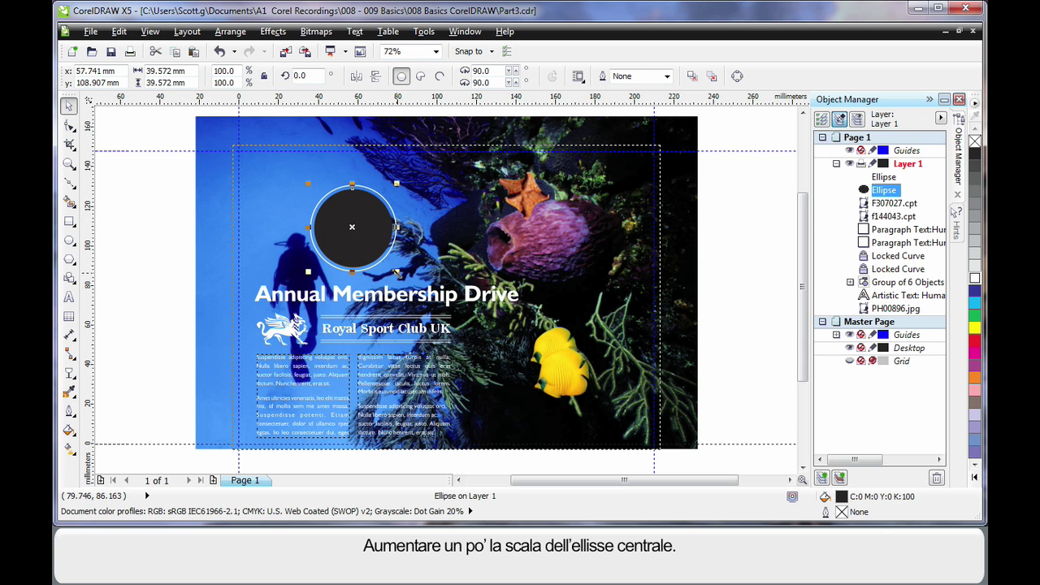
{"action": "left_click_drag", "start_coordinate": [396, 272], "coordinate": [399, 276]}
{"action": "left_click_drag", "start_coordinate": [165, 163], "coordinate": [437, 285]}
{"action": "left_click_drag", "start_coordinate": [362, 230], "coordinate": [610, 244]}
{"action": "left_click", "coordinate": [650, 268]}
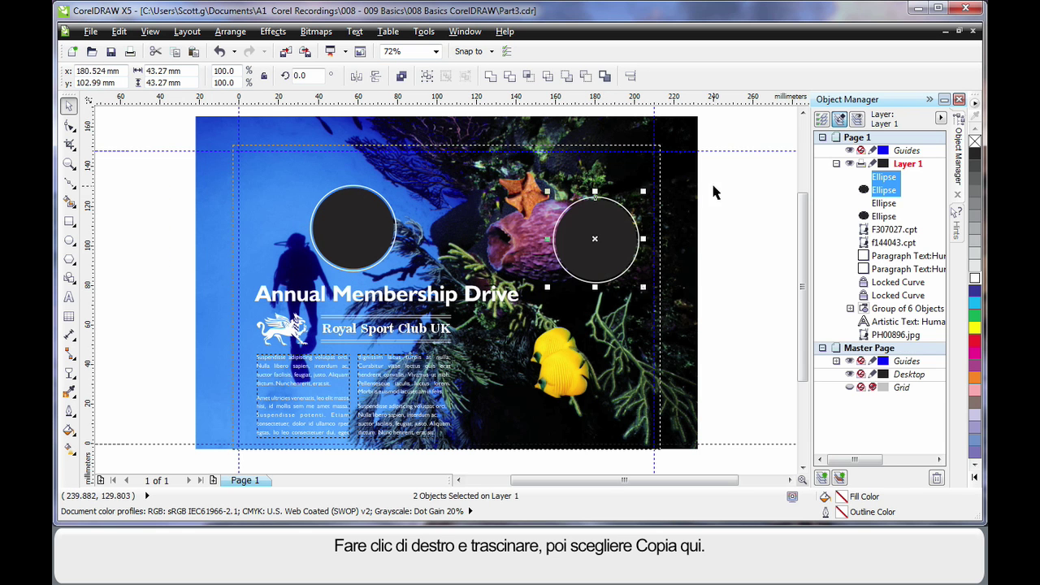
{"action": "left_click", "coordinate": [737, 198]}
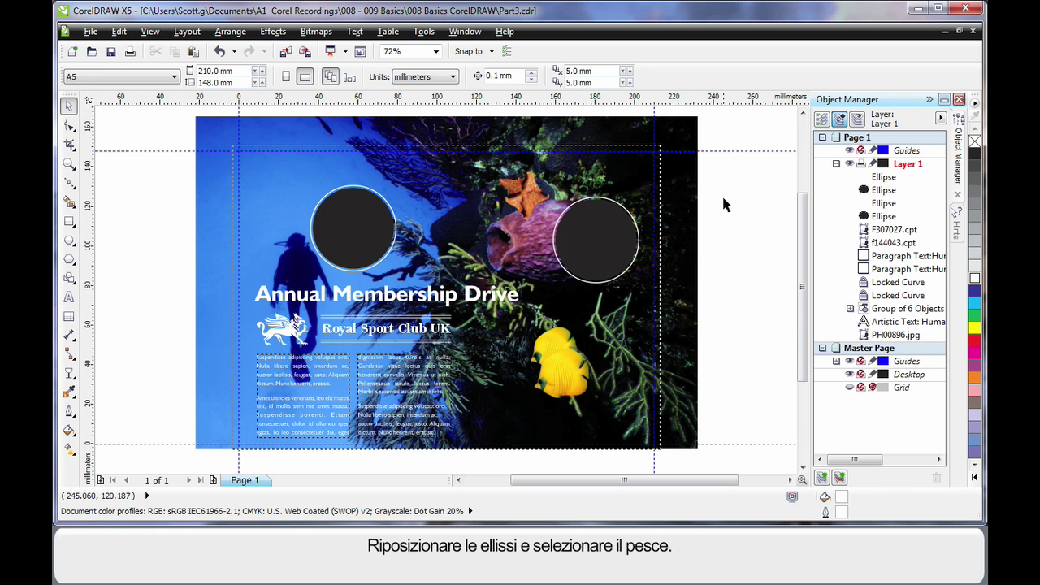
- Move the copied circles down over the yellow fish, and bring the fish F307027.cpt to the top of the stacking order
{"action": "left_click_drag", "start_coordinate": [708, 194], "coordinate": [549, 302]}
{"action": "left_click_drag", "start_coordinate": [594, 240], "coordinate": [524, 390]}
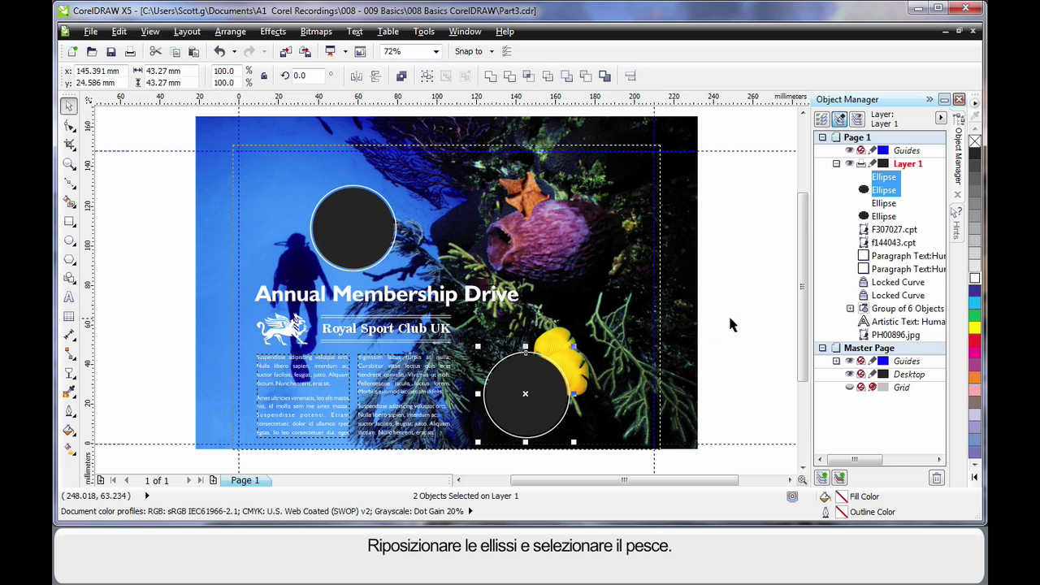
{"action": "left_click", "coordinate": [735, 323]}
{"action": "left_click", "coordinate": [563, 342]}
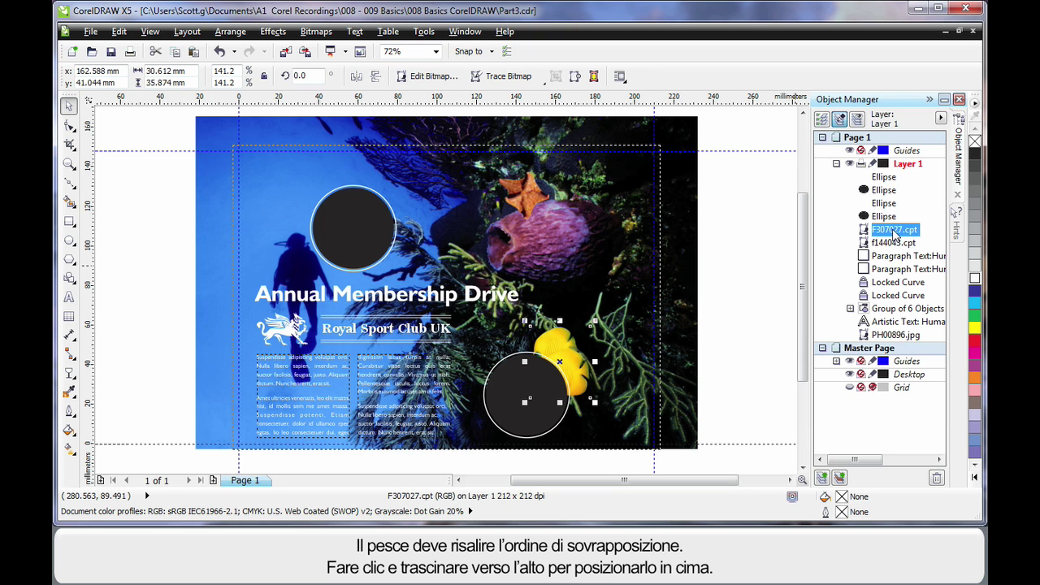
{"action": "left_click_drag", "start_coordinate": [887, 233], "coordinate": [888, 176]}
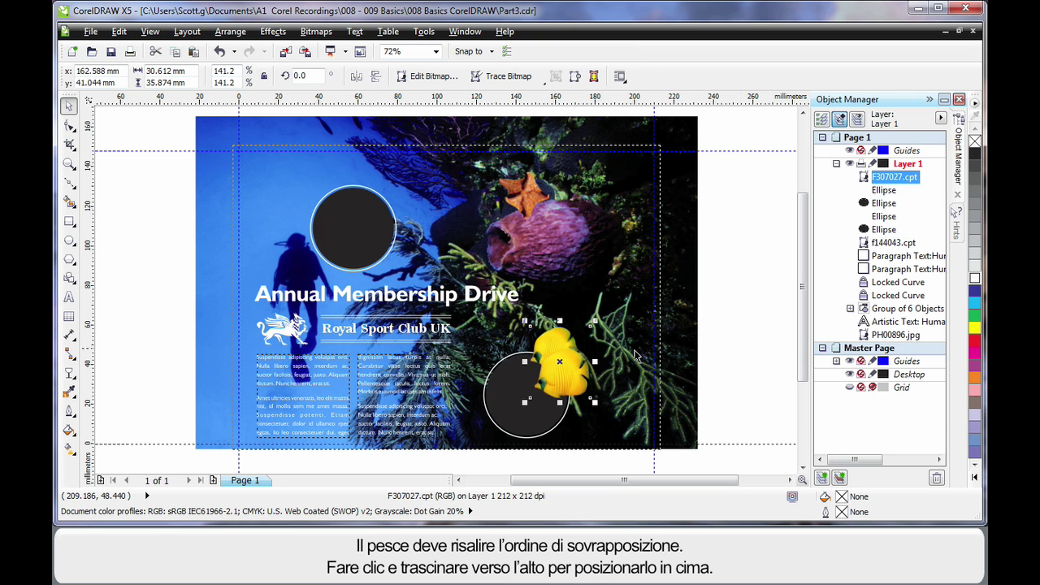
- Center the fish in its circles at about 162% scale, and move it together with both circles just past the lower page border
{"action": "left_click_drag", "start_coordinate": [559, 361], "coordinate": [525, 394]}
{"action": "left_click_drag", "start_coordinate": [561, 356], "coordinate": [570, 343]}
{"action": "left_click_drag", "start_coordinate": [493, 431], "coordinate": [484, 442]}
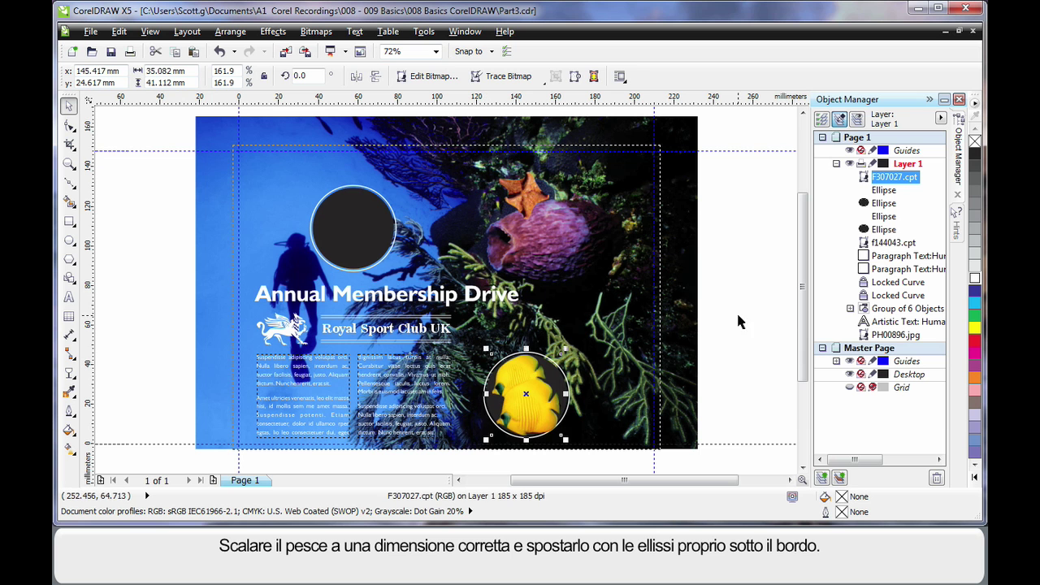
{"action": "left_click", "coordinate": [884, 202], "text": "shift"}
{"action": "left_click_drag", "start_coordinate": [523, 416], "coordinate": [518, 417]}
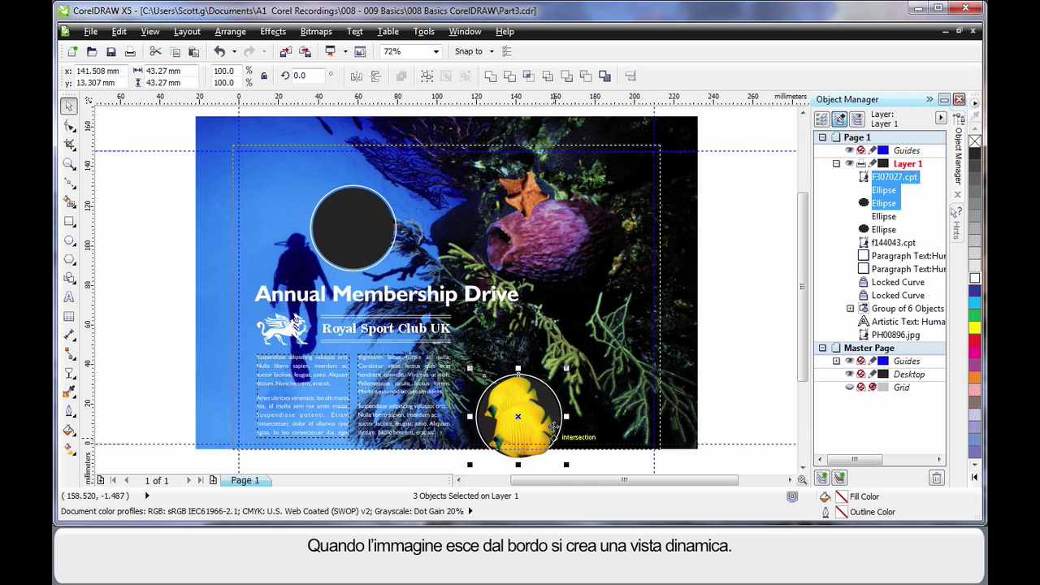
{"action": "left_click_drag", "start_coordinate": [520, 417], "coordinate": [519, 420]}
{"action": "left_click", "coordinate": [728, 338]}
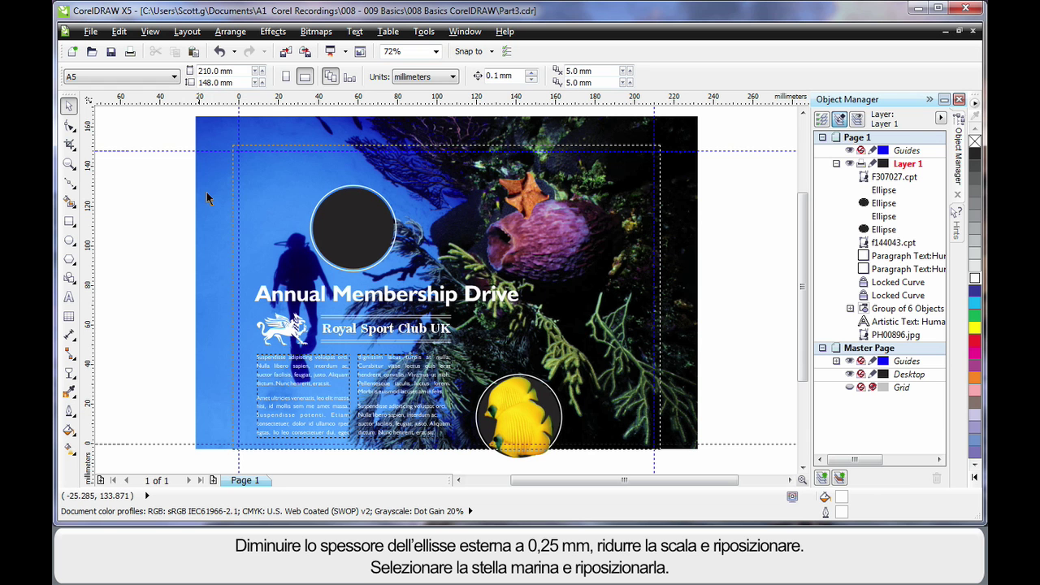
- Set the original white ring's outline to 0.25 mm, and shrink both original circles to about 18 mm above and right of the fish
{"action": "left_click", "coordinate": [393, 216]}
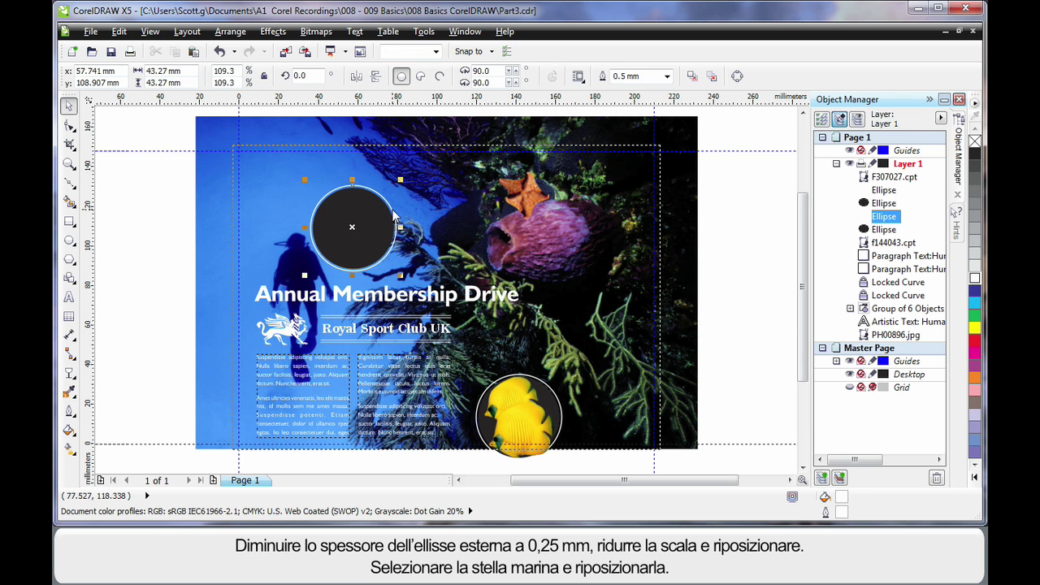
{"action": "left_click", "coordinate": [667, 76]}
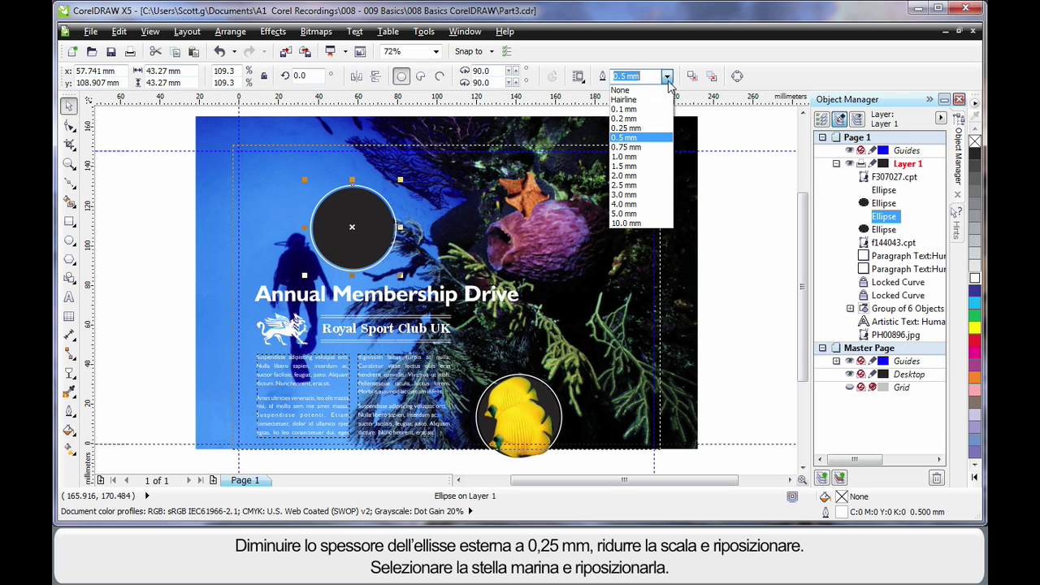
{"action": "left_click", "coordinate": [644, 128]}
{"action": "left_click_drag", "start_coordinate": [171, 166], "coordinate": [352, 227]}
{"action": "left_click_drag", "start_coordinate": [536, 321], "coordinate": [571, 371]}
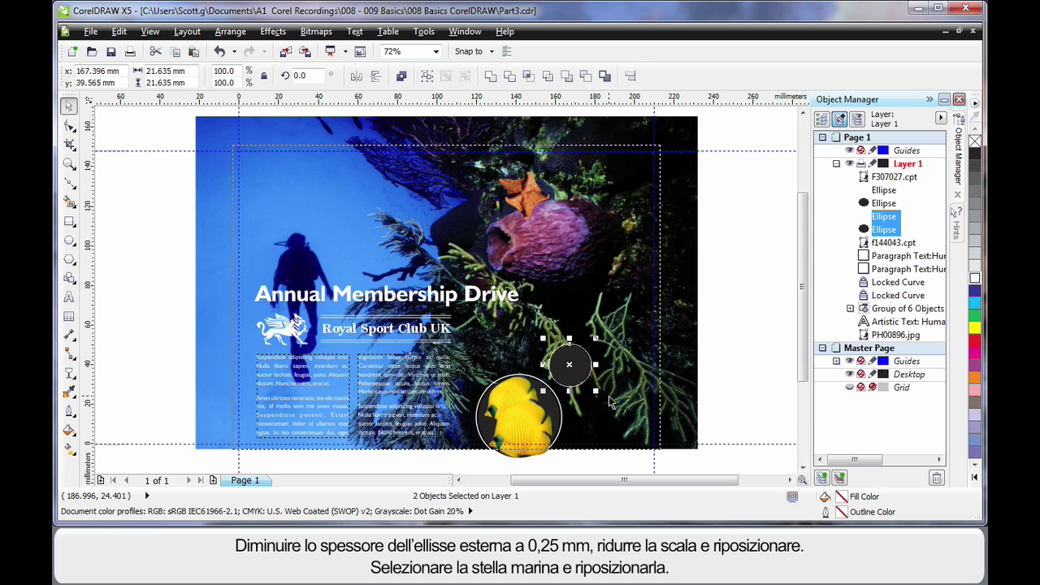
{"action": "key", "text": "Escape"}
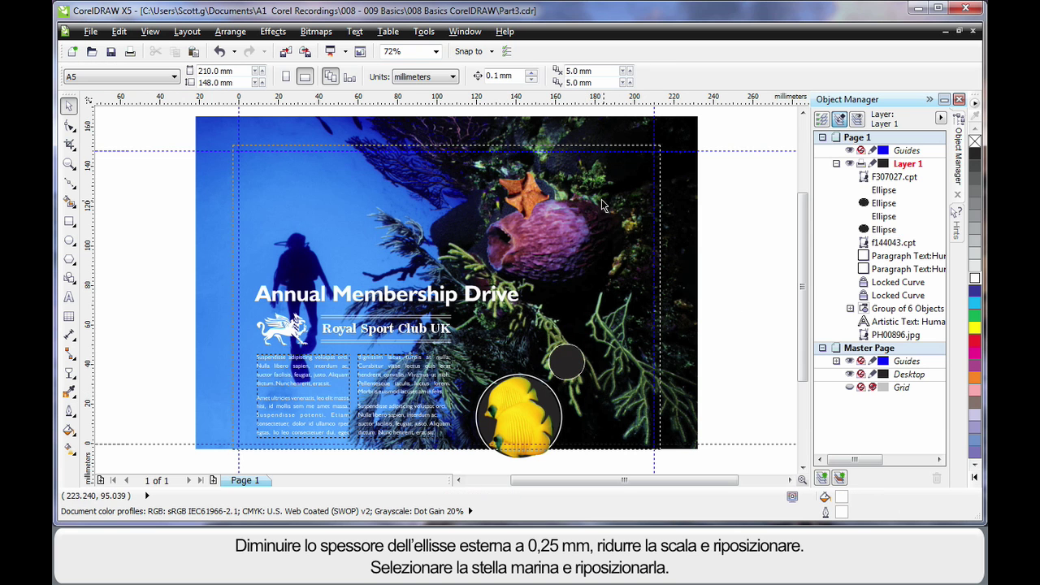
- Raise the starfish f144043.cpt to the top of the stacking order and fit it centered inside the small circles
{"action": "left_click", "coordinate": [533, 201]}
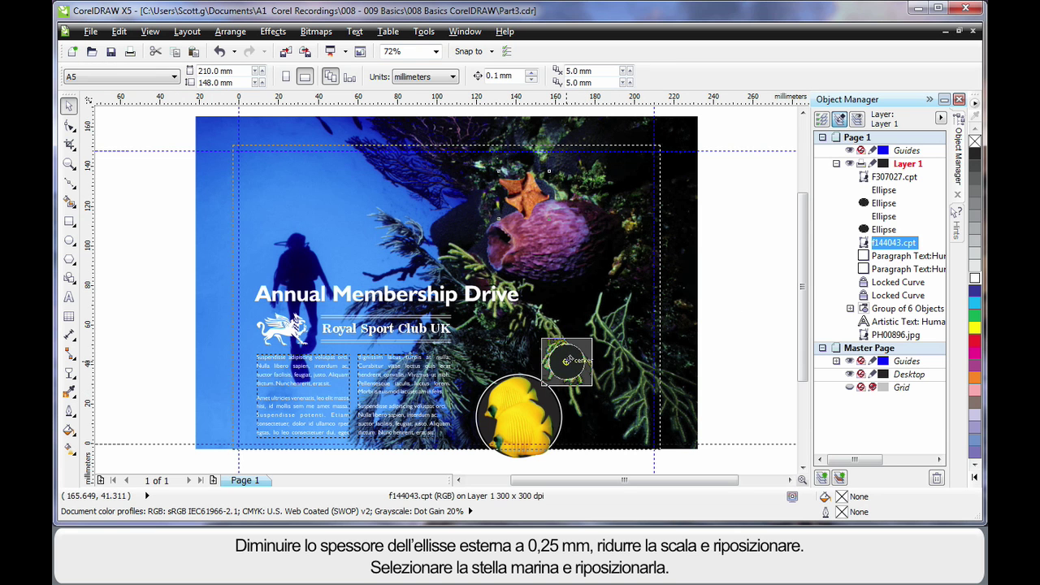
{"action": "left_click_drag", "start_coordinate": [601, 372], "coordinate": [603, 372]}
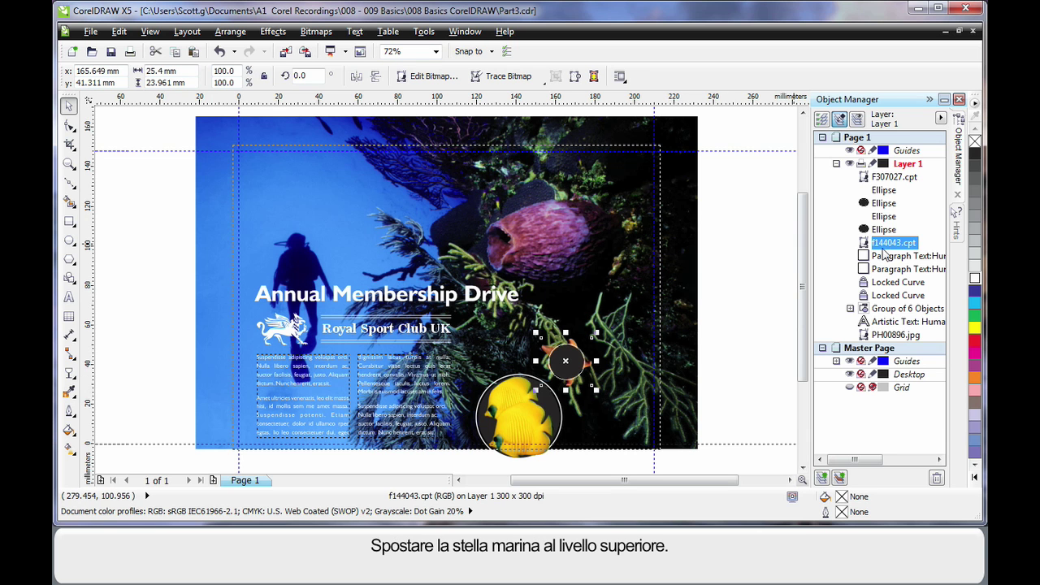
{"action": "left_click_drag", "start_coordinate": [890, 245], "coordinate": [892, 176]}
{"action": "mouse_move", "coordinate": [594, 390]}
{"action": "left_mouse_down"}
{"action": "mouse_move", "coordinate": [719, 331]}
{"action": "mouse_move", "coordinate": [594, 394]}
{"action": "mouse_move", "coordinate": [577, 381]}
{"action": "mouse_move", "coordinate": [584, 378]}
{"action": "left_mouse_up"}
- Move the starfish and its two circles onto the fish circle's upper-right edge, and bring all three to the front
{"action": "left_click_drag", "start_coordinate": [738, 304], "coordinate": [538, 407]}
{"action": "left_click_drag", "start_coordinate": [571, 364], "coordinate": [564, 388]}
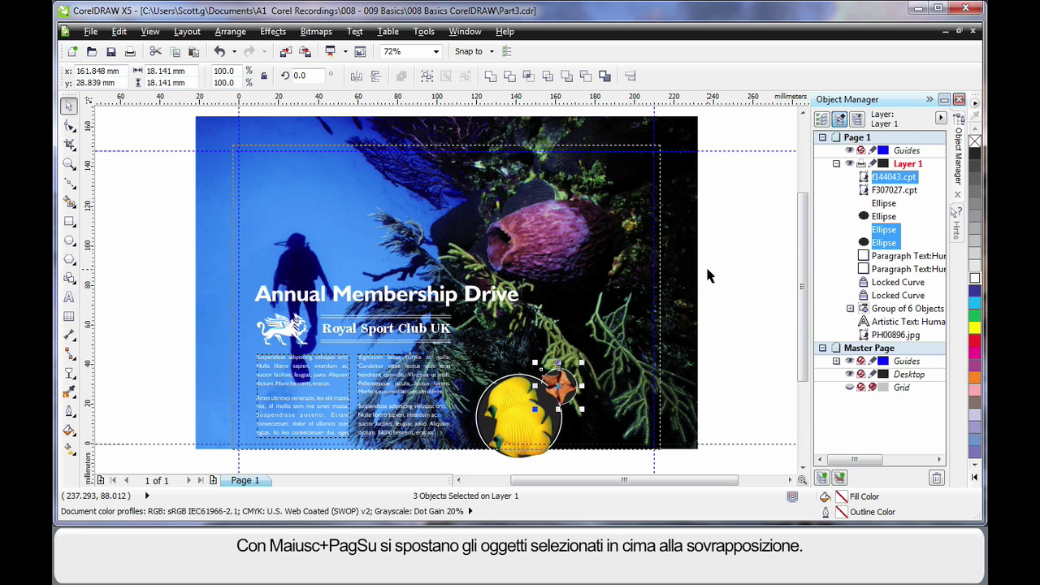
{"action": "key", "text": "shift+Page_Up"}
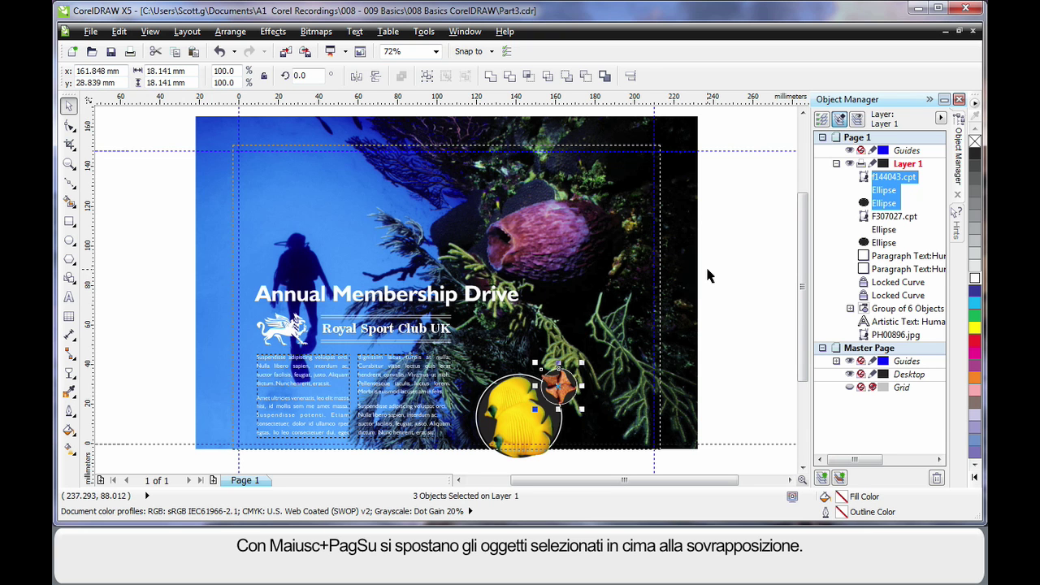
{"action": "left_click", "coordinate": [728, 293]}
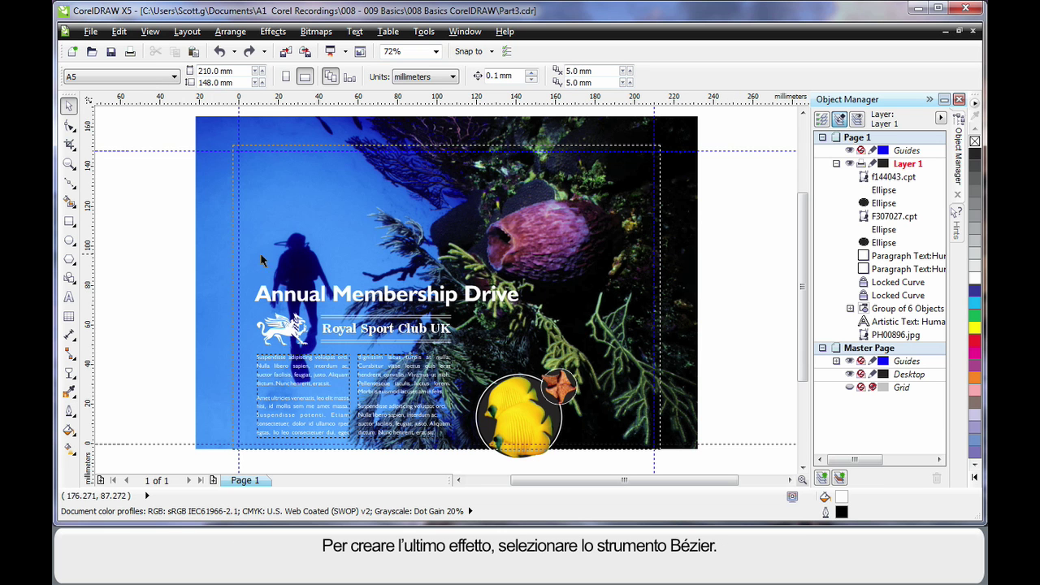
- Draw a closed Bézier shape from the middle of the upper bleed edge through both right-hand bleed corners, curving back to the start
{"action": "left_click", "coordinate": [73, 189]}
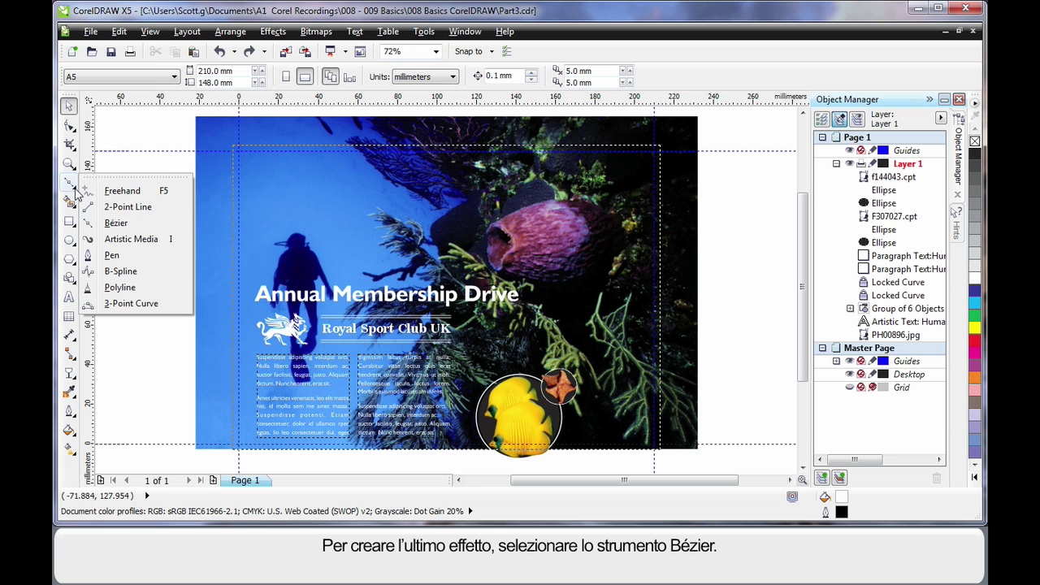
{"action": "left_click", "coordinate": [115, 222]}
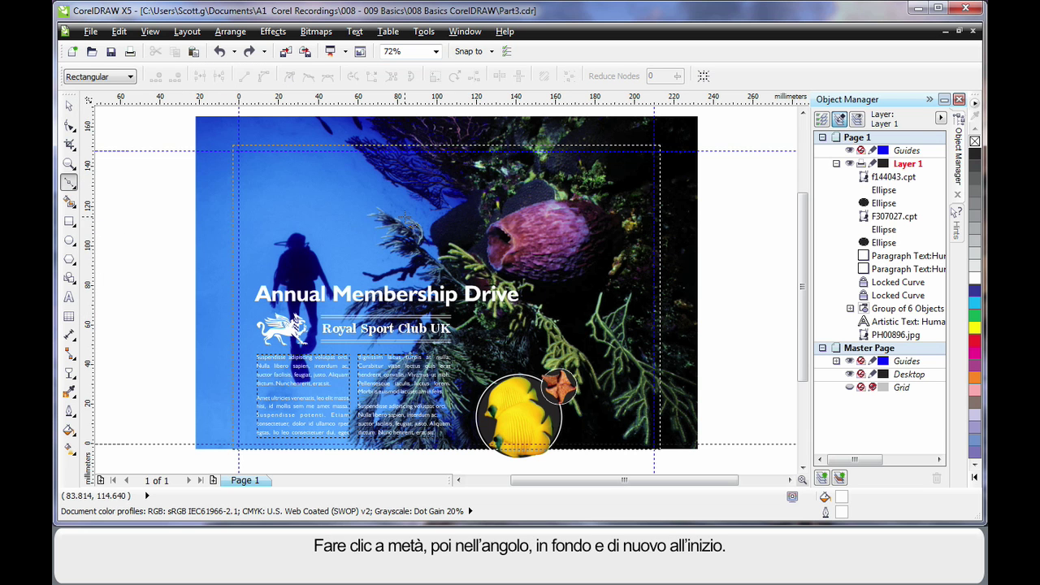
{"action": "left_click", "coordinate": [456, 145]}
{"action": "left_click", "coordinate": [664, 145]}
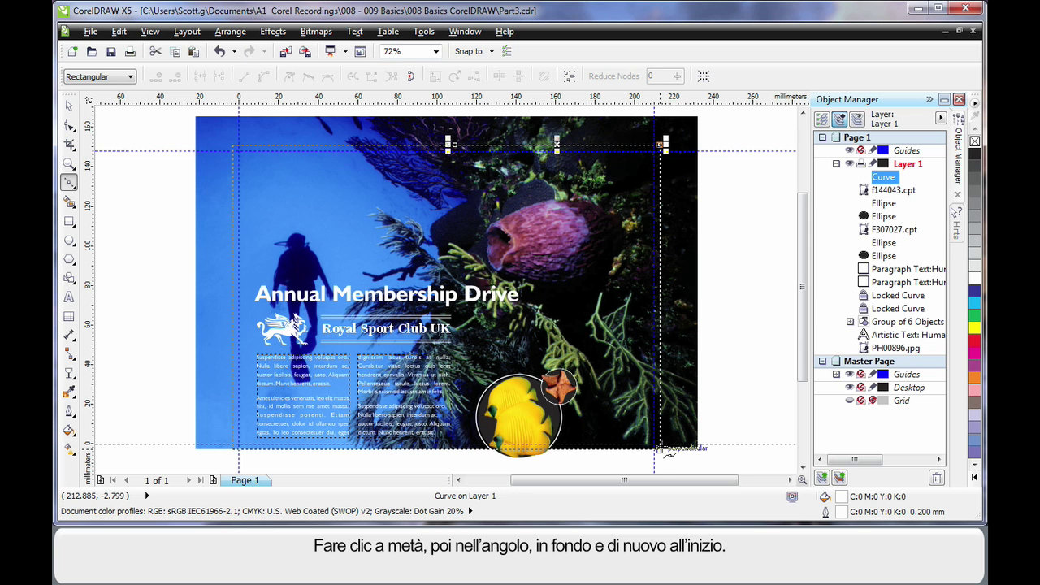
{"action": "left_click", "coordinate": [664, 449]}
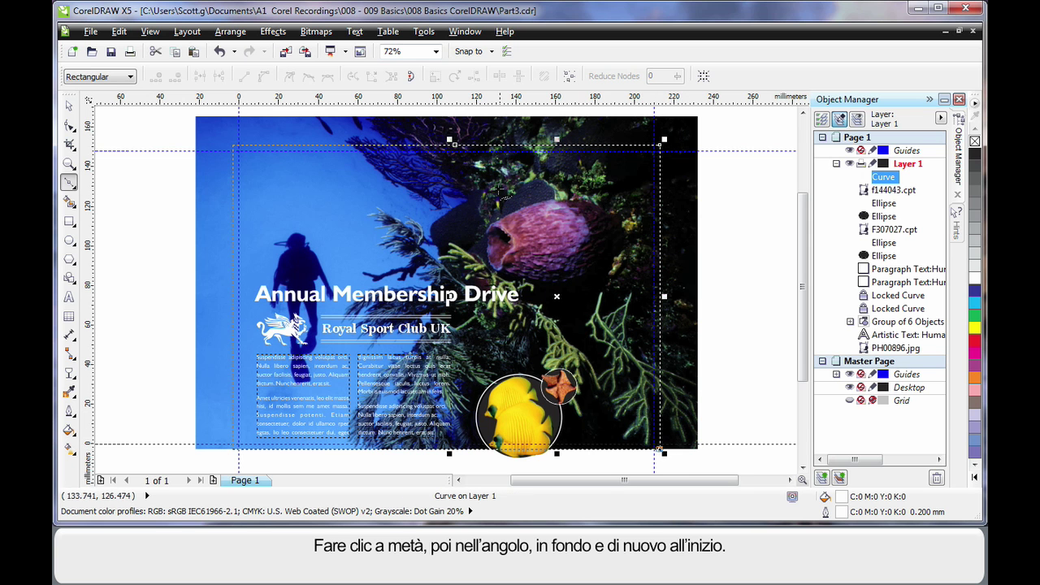
{"action": "mouse_move", "coordinate": [453, 145]}
{"action": "left_mouse_down"}
{"action": "mouse_move", "coordinate": [490, 193]}
{"action": "mouse_move", "coordinate": [540, 150]}
{"action": "mouse_move", "coordinate": [612, 158]}
{"action": "left_mouse_up"}
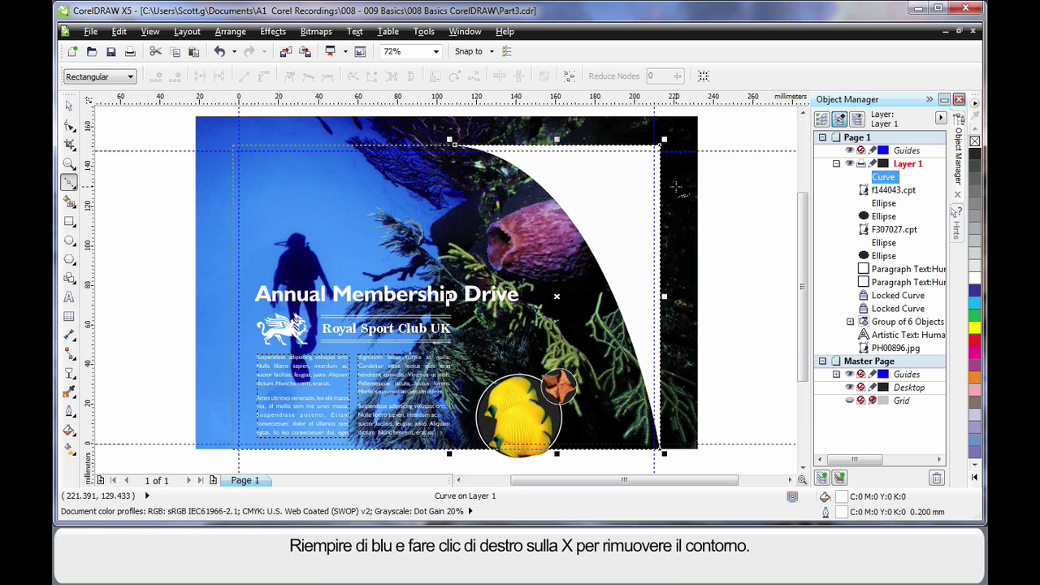
- Fill the curved corner shape with blue (C60 M40 Y0 K0), without an outline, and give it a 50% uniform transparency
{"action": "left_click", "coordinate": [977, 444]}
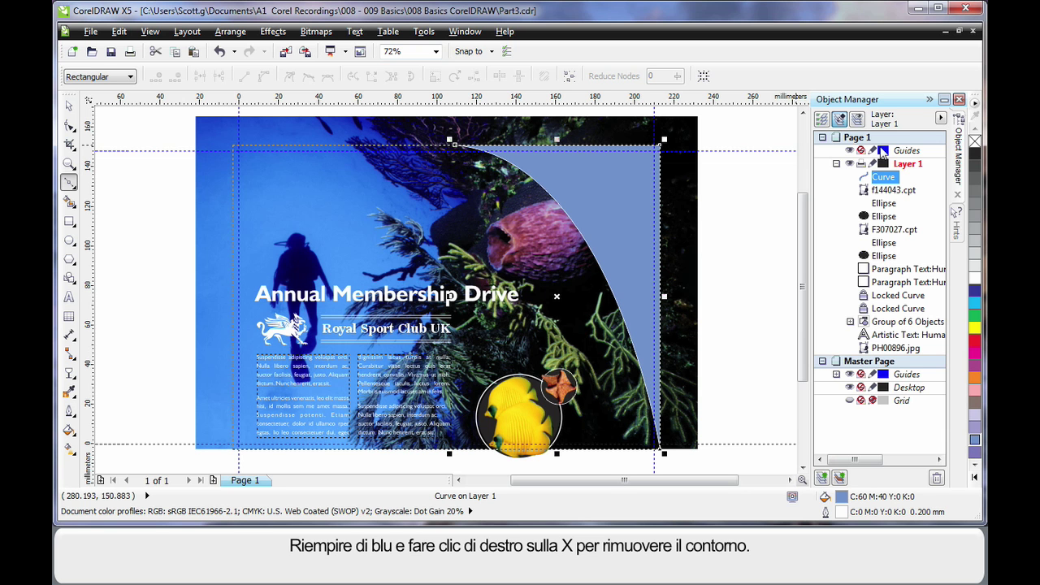
{"action": "right_click", "coordinate": [974, 142]}
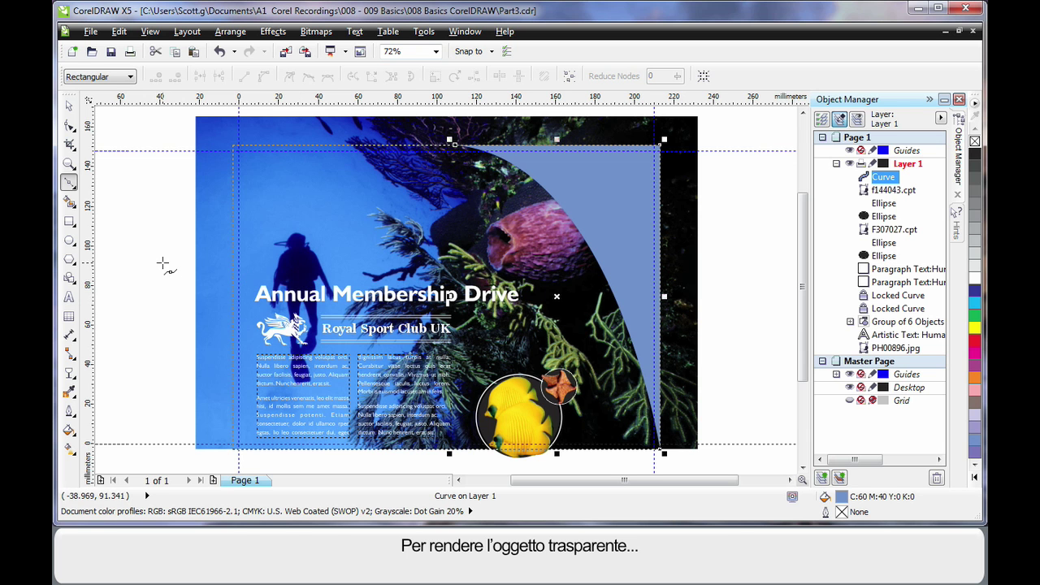
{"action": "left_click", "coordinate": [73, 378]}
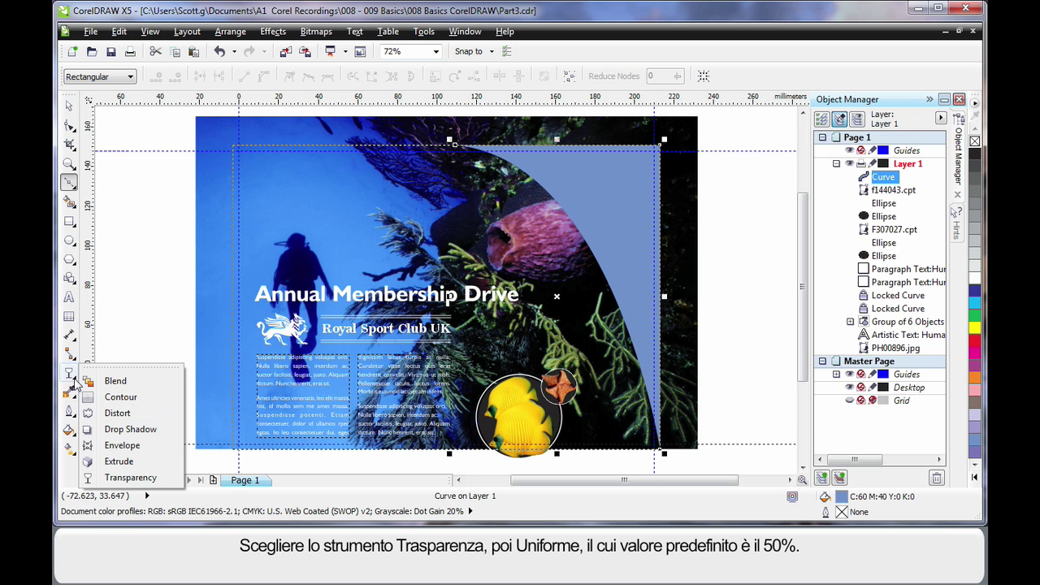
{"action": "left_click", "coordinate": [122, 477]}
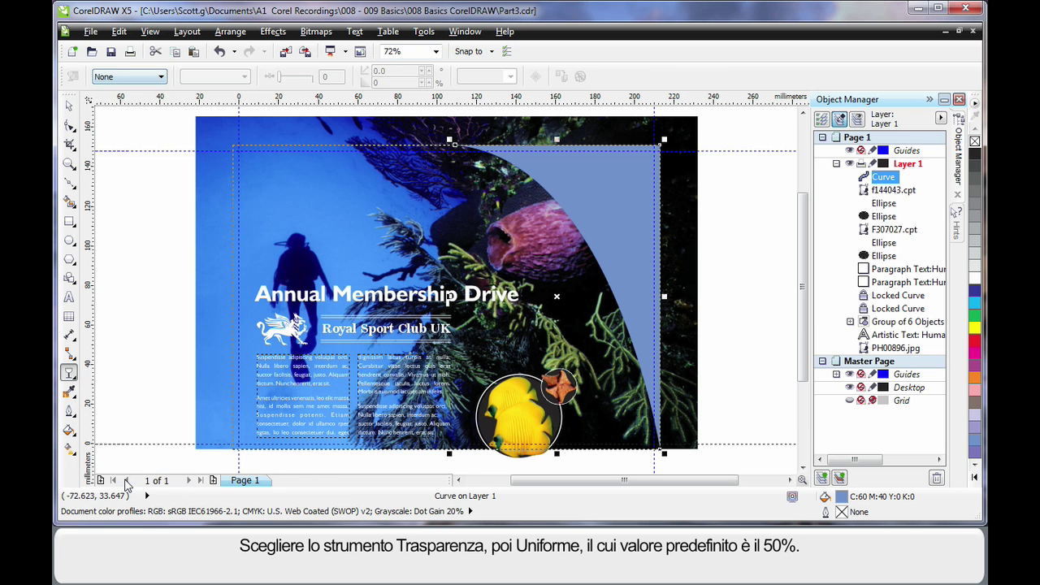
{"action": "left_click", "coordinate": [160, 77]}
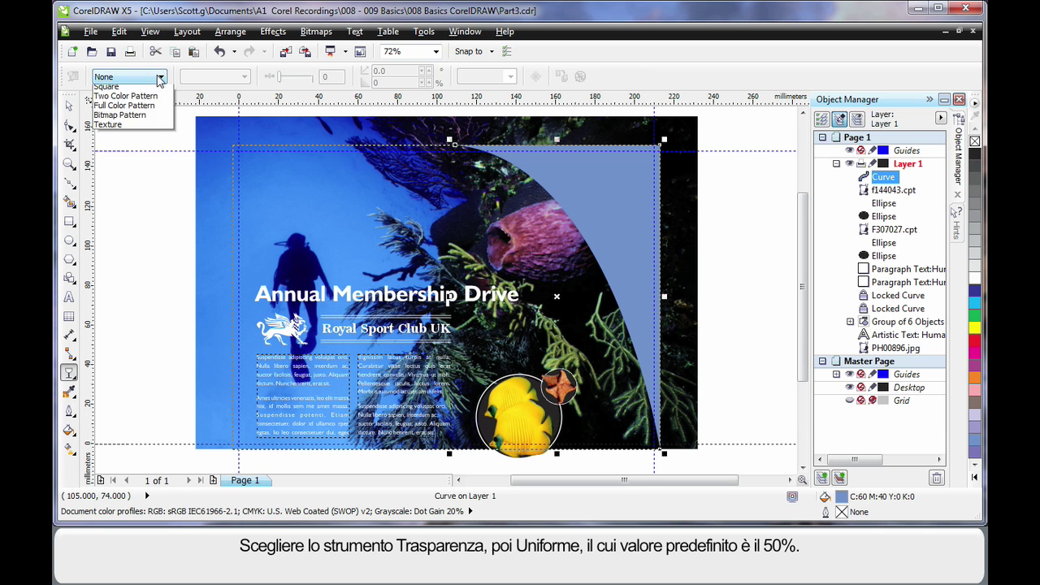
{"action": "left_click", "coordinate": [124, 100]}
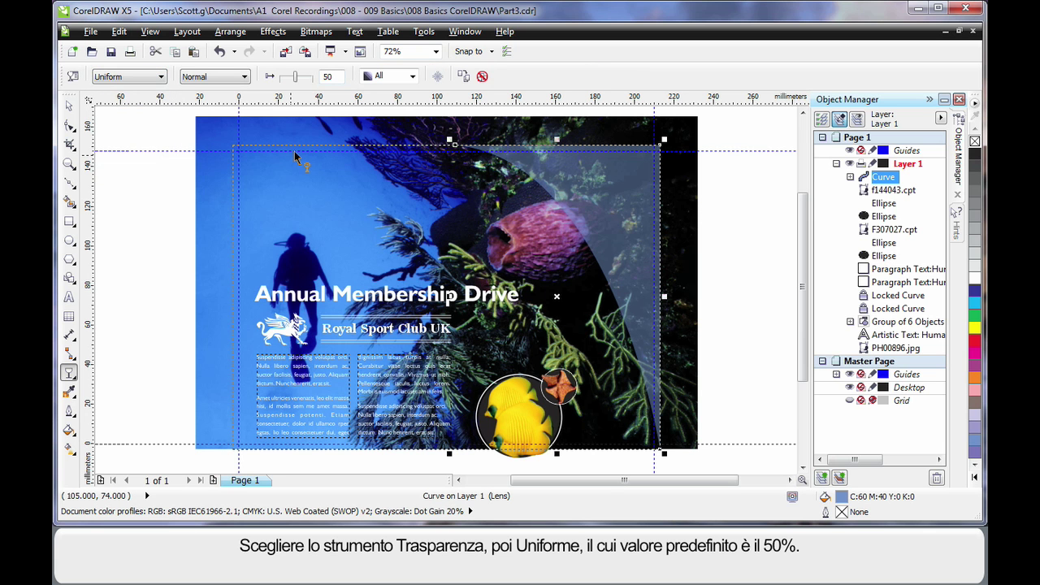
- Draw a two-point Bézier line from the lower-right bleed corner to the upper bleed edge at about x = 86 mm, bowed like the shape
{"action": "left_click", "coordinate": [71, 189]}
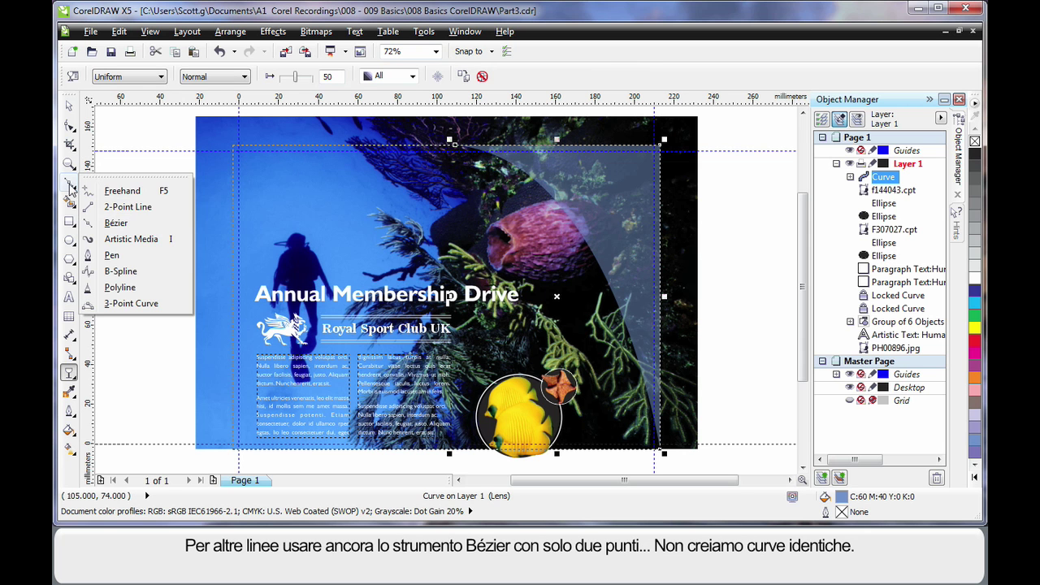
{"action": "left_click", "coordinate": [91, 226]}
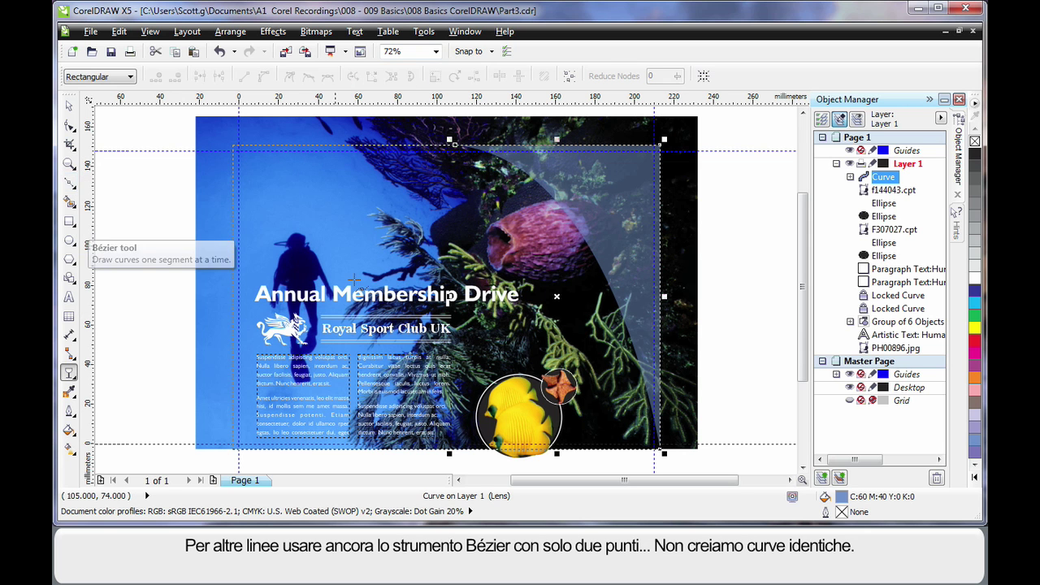
{"action": "left_click", "coordinate": [659, 445]}
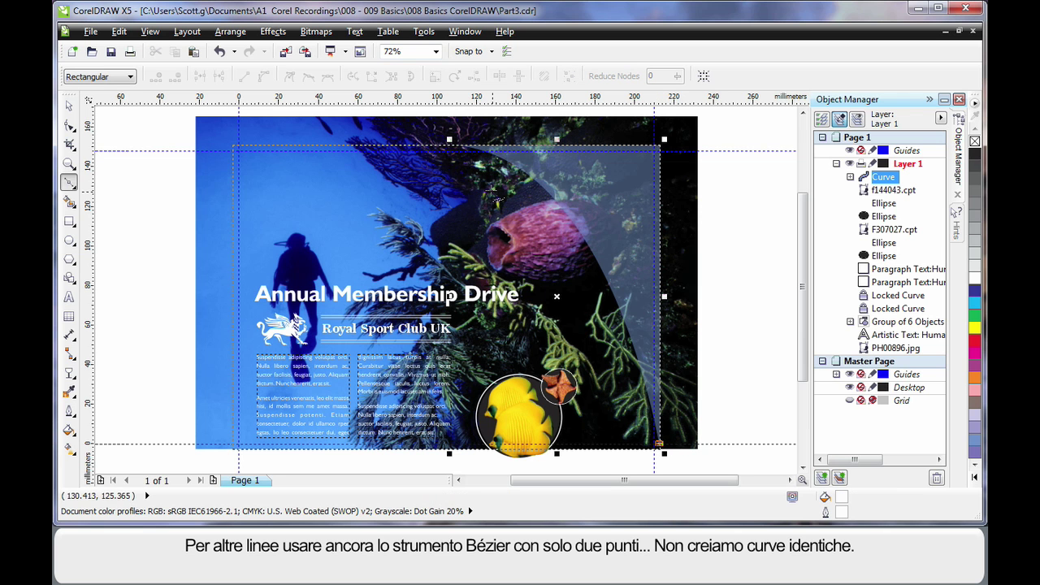
{"action": "left_click", "coordinate": [409, 145]}
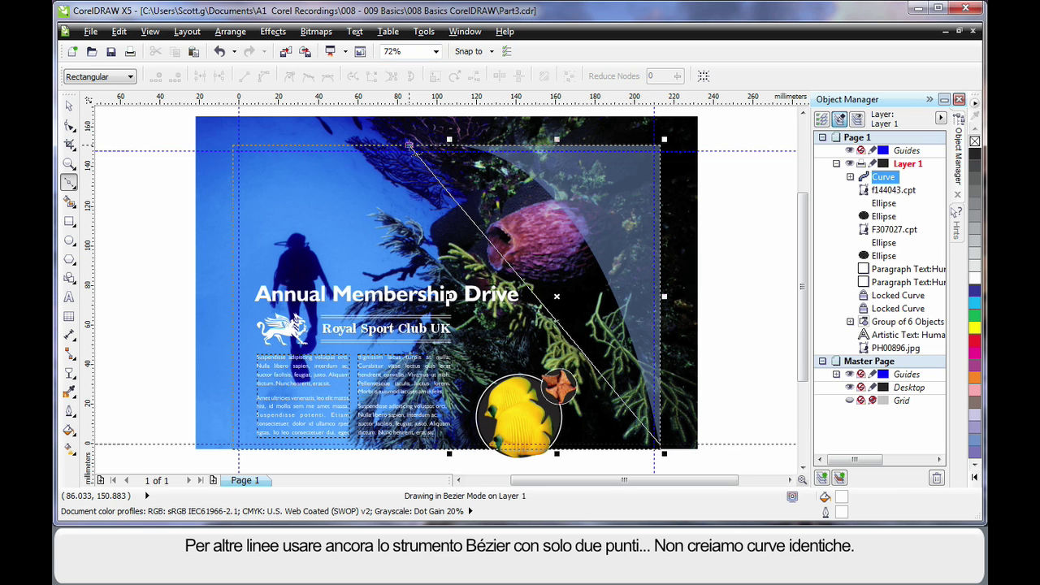
{"action": "left_click_drag", "start_coordinate": [409, 145], "coordinate": [246, 127]}
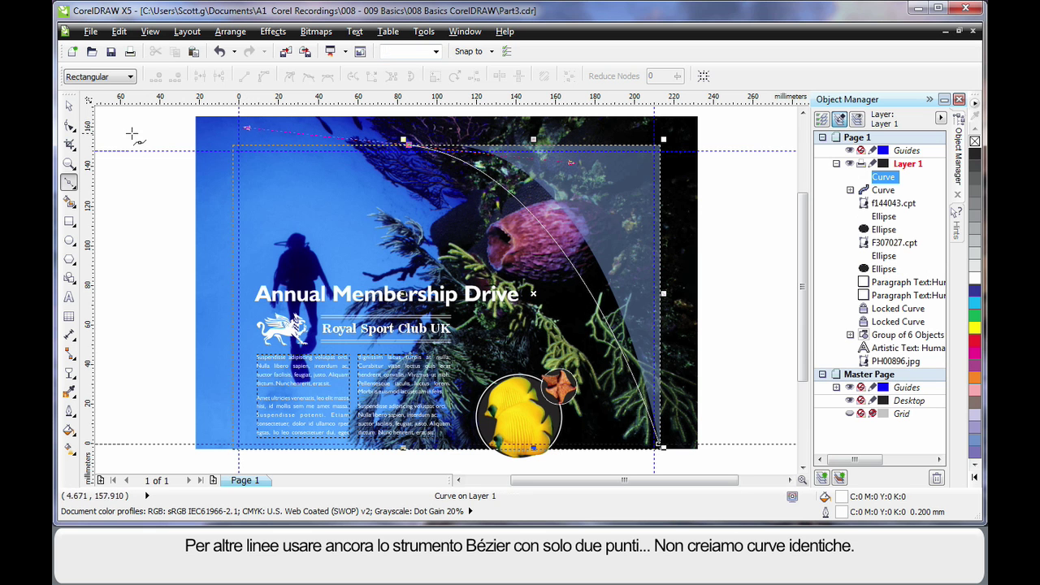
{"action": "key", "text": "space"}
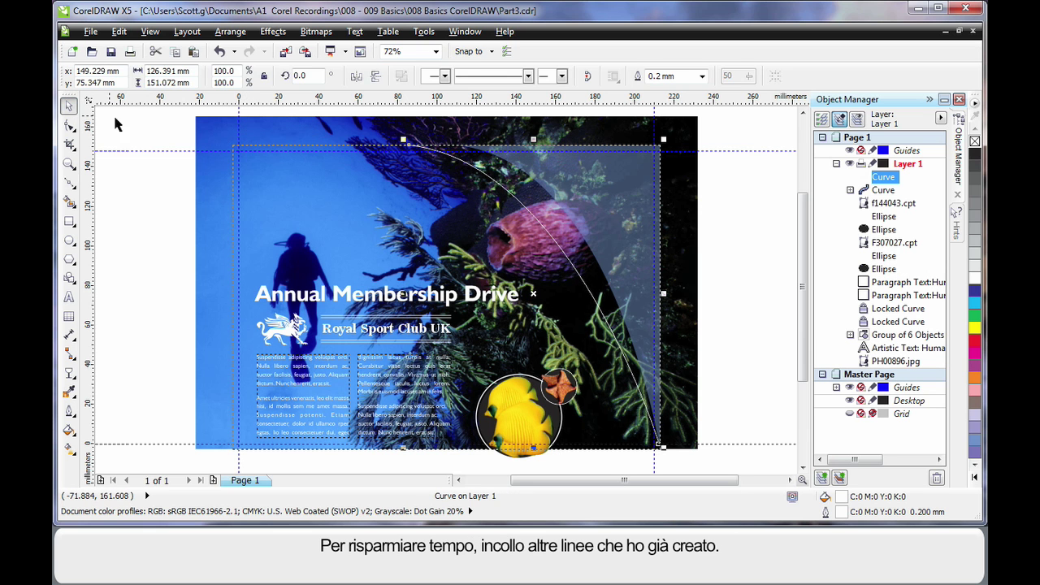
- Paste the previously prepared curved lines and white circles onto the advertisement
{"action": "left_click", "coordinate": [743, 226]}
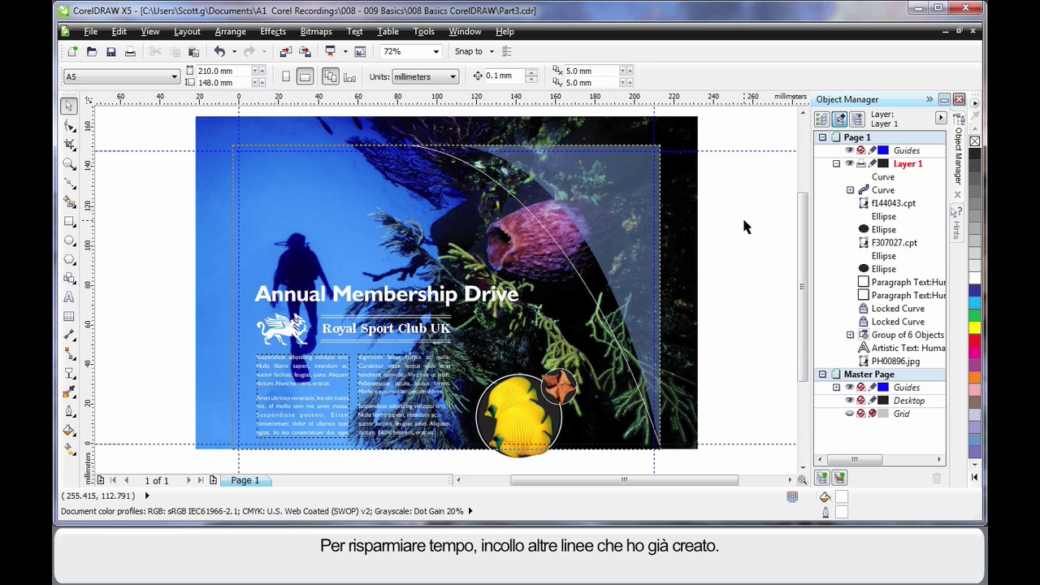
{"action": "key", "text": "ctrl+v"}
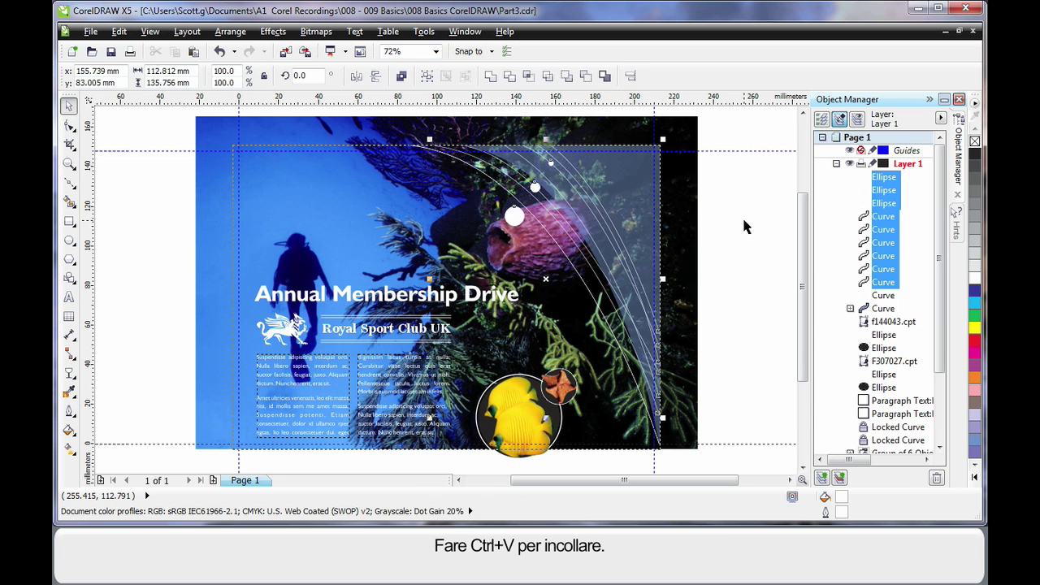
{"action": "left_click", "coordinate": [742, 218]}
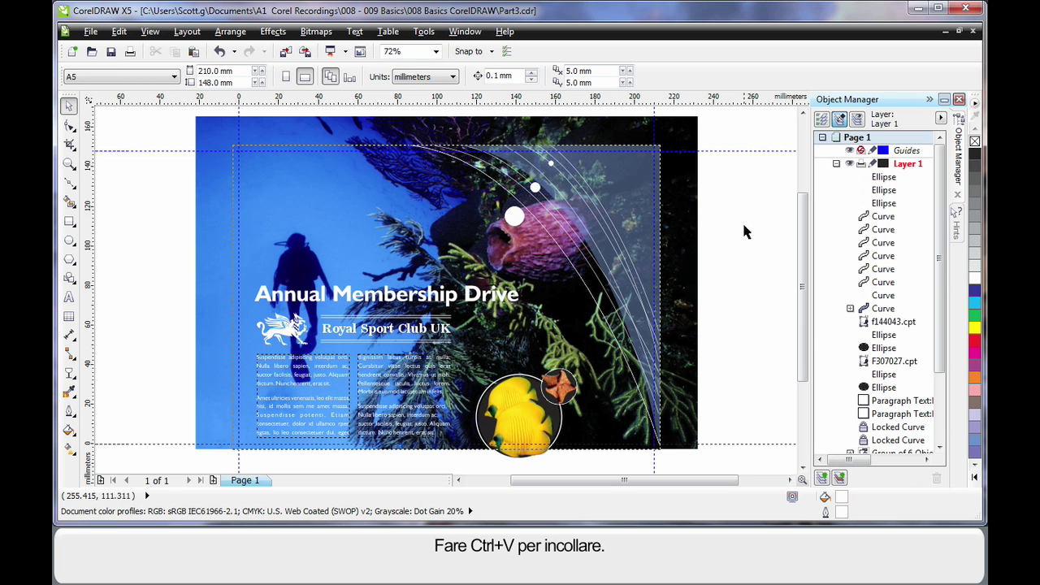
- Duplicate the largest pasted white circle down and to the right, centering the copy at about x = 160 mm, y = 84 mm
{"action": "left_click", "coordinate": [514, 216]}
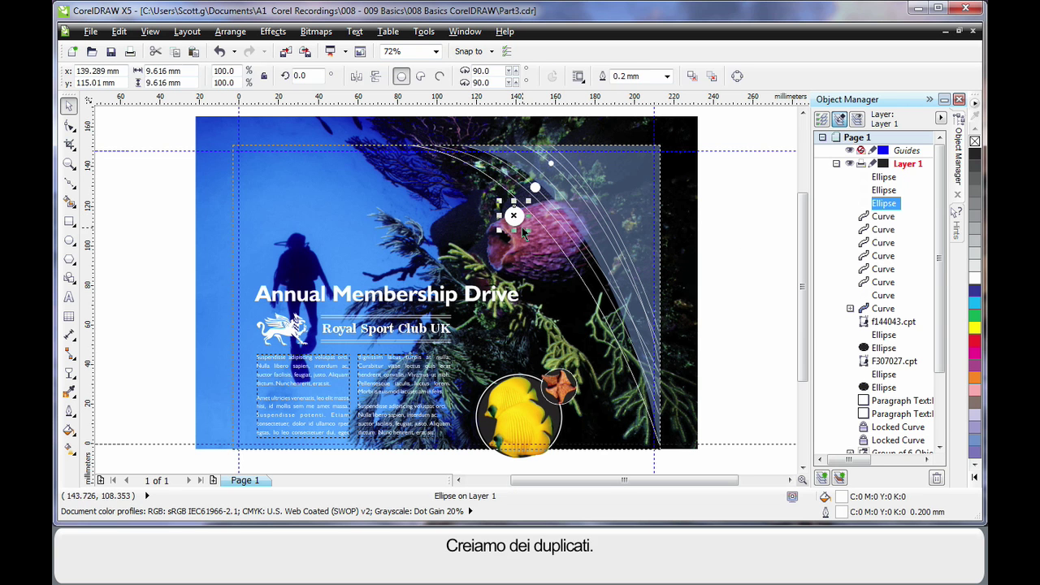
{"action": "left_click_drag", "start_coordinate": [514, 216], "coordinate": [555, 279]}
{"action": "left_click", "coordinate": [603, 307]}
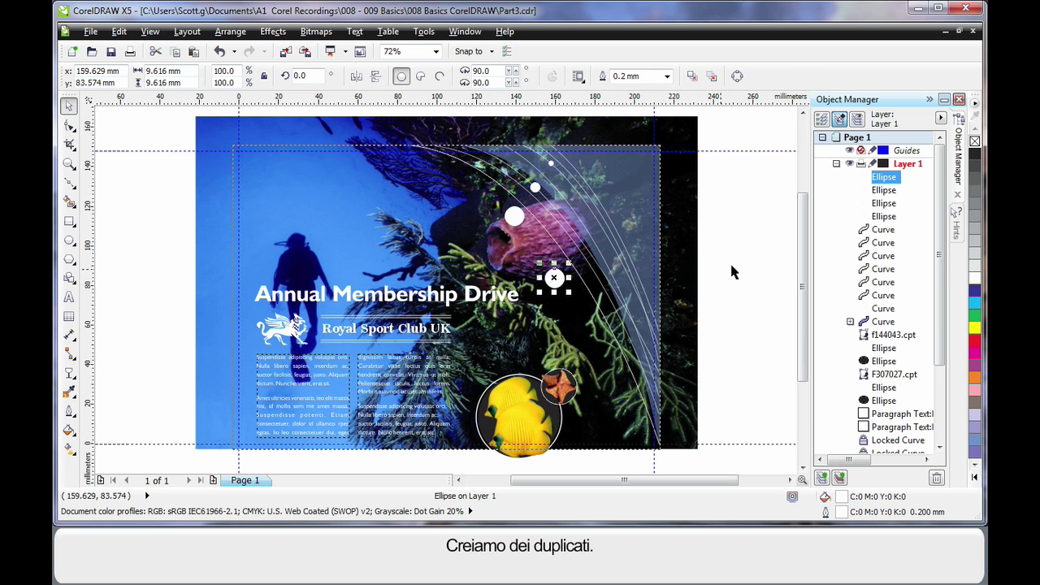
{"action": "left_click", "coordinate": [744, 260]}
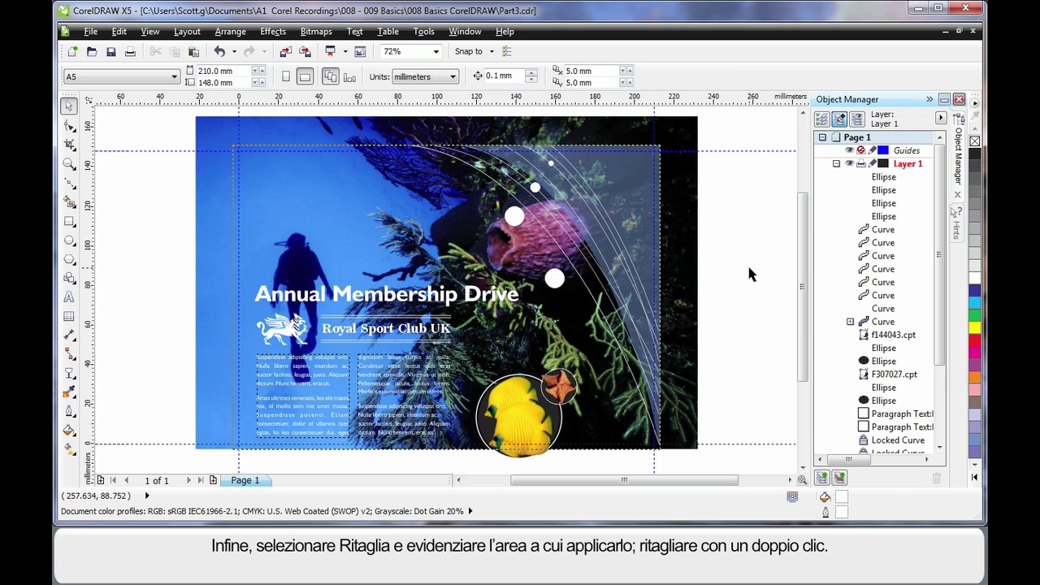
- Crop the whole artwork to the dashed bleed frame, an area of about 217 × 155 mm, and deselect everything
{"action": "left_click", "coordinate": [70, 145]}
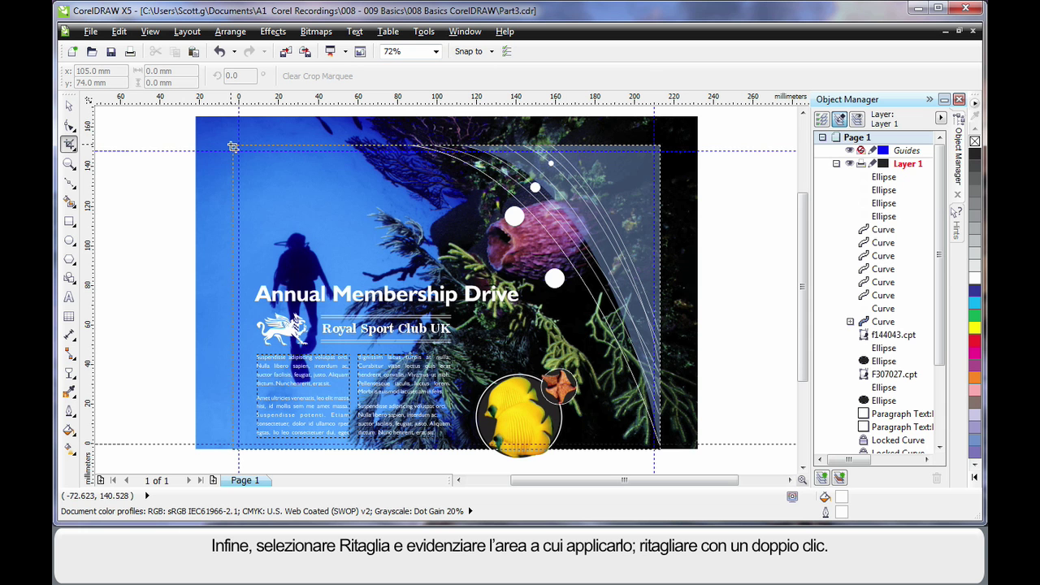
{"action": "left_click_drag", "start_coordinate": [232, 145], "coordinate": [663, 447]}
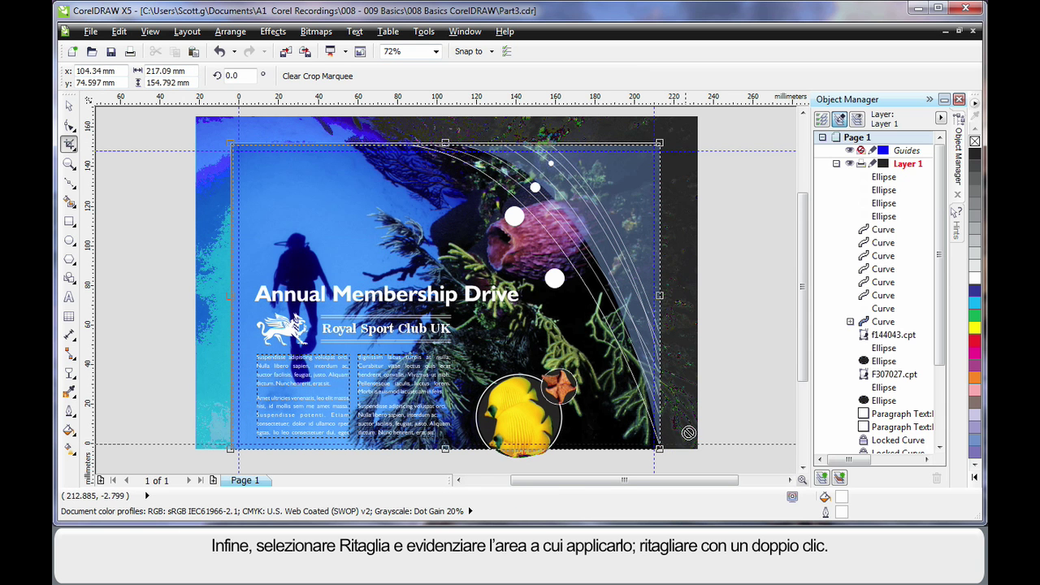
{"action": "double_click", "coordinate": [571, 261]}
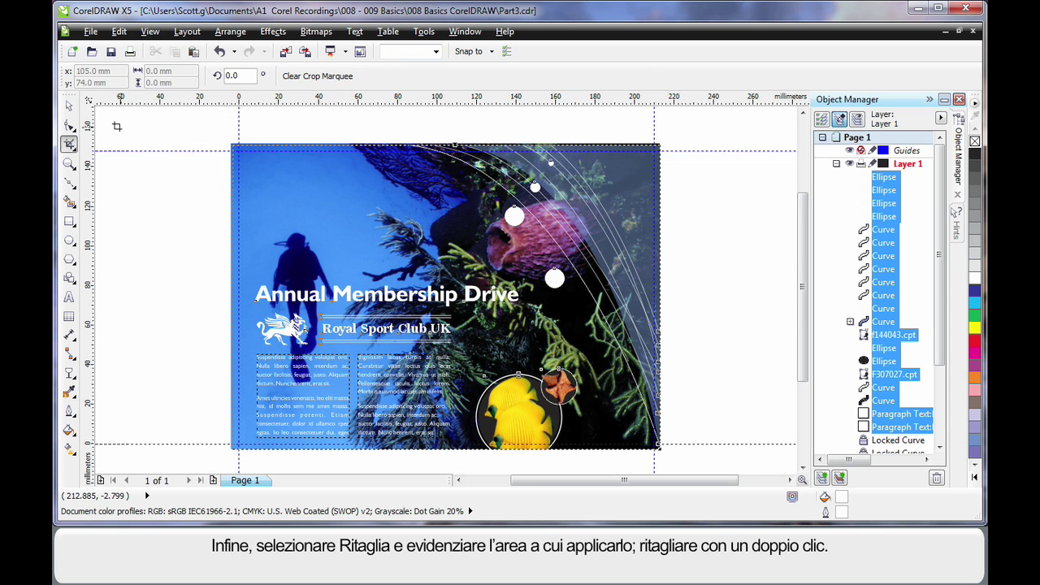
{"action": "left_click", "coordinate": [70, 106]}
{"action": "left_click", "coordinate": [135, 130]}
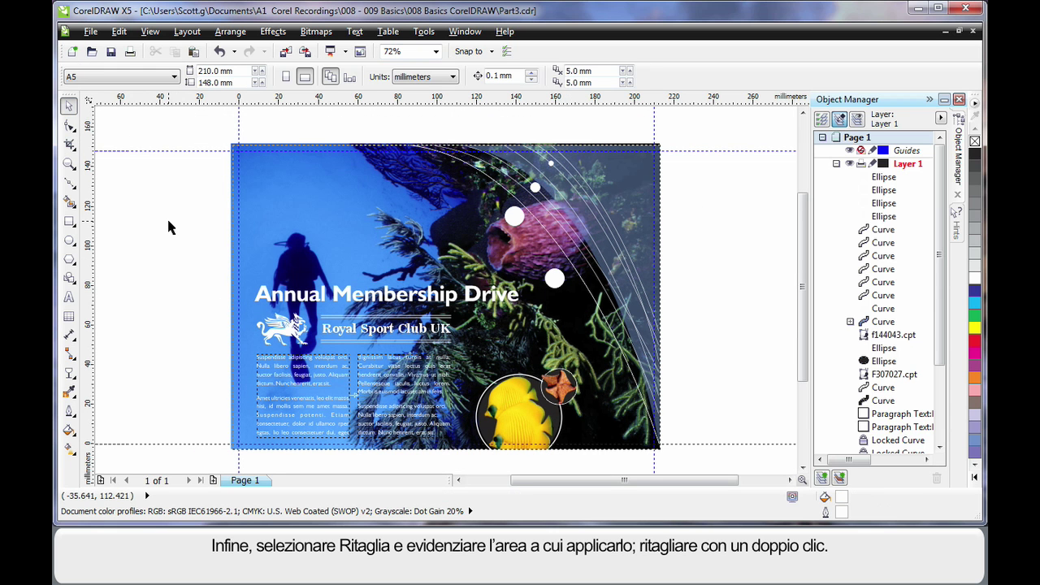